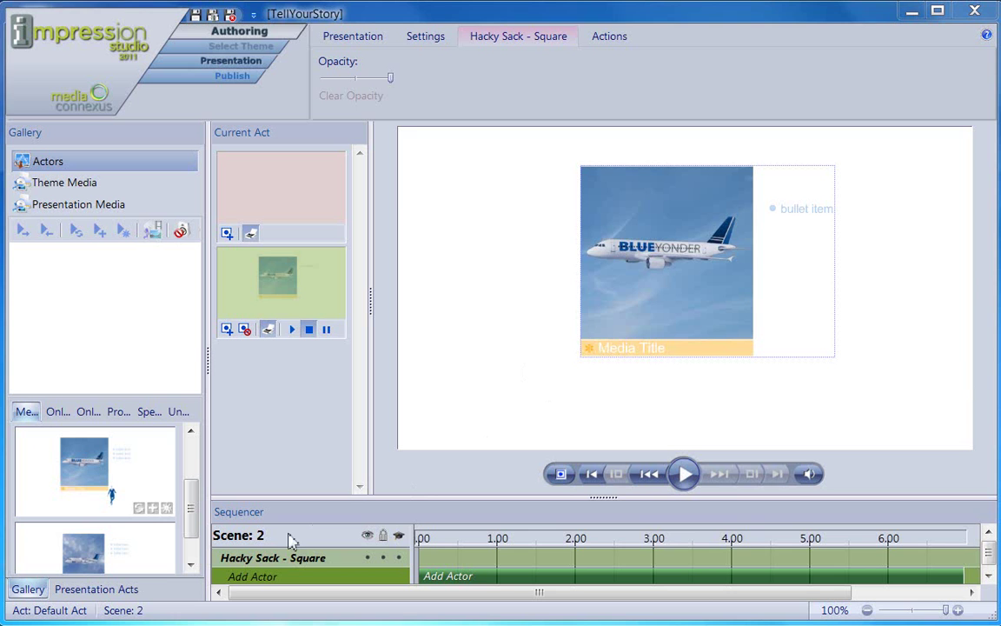
Replace the actor's airplane picture with the Impression Studio box from Presentation Media
left_click(216, 581)
left_click(147, 206)
left_click_drag(98, 526, 616, 295)
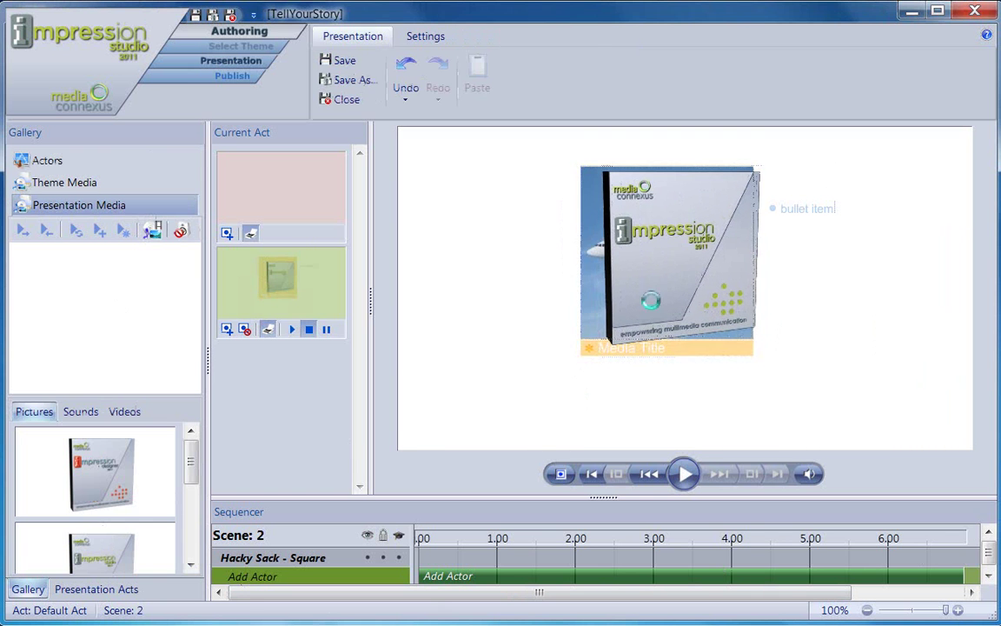
Change the caption to 'Impression Studio' and the bullet text to 'Flexible'
left_click(656, 353)
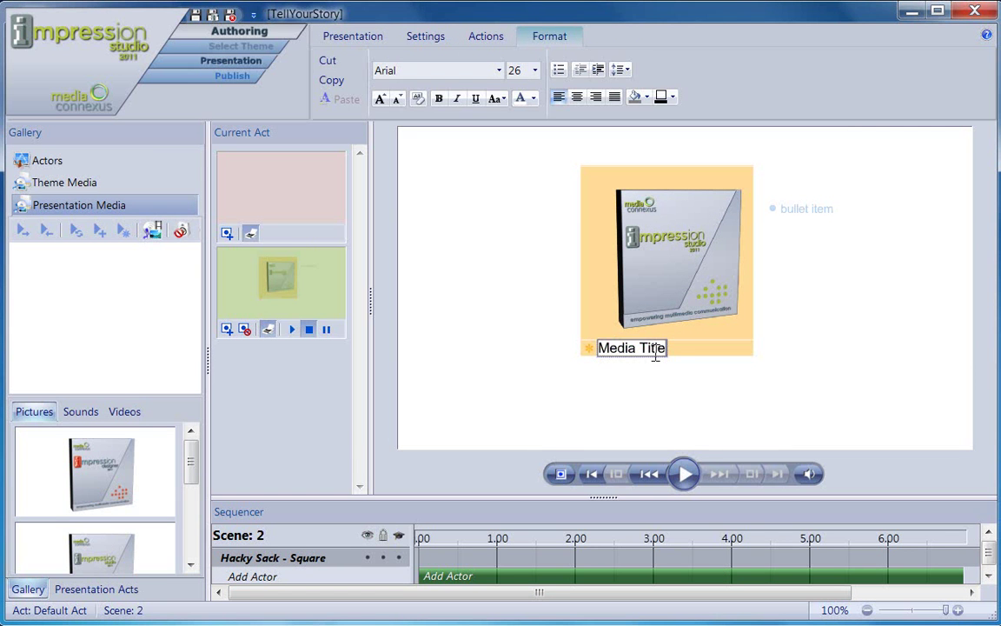
type("Impression St")
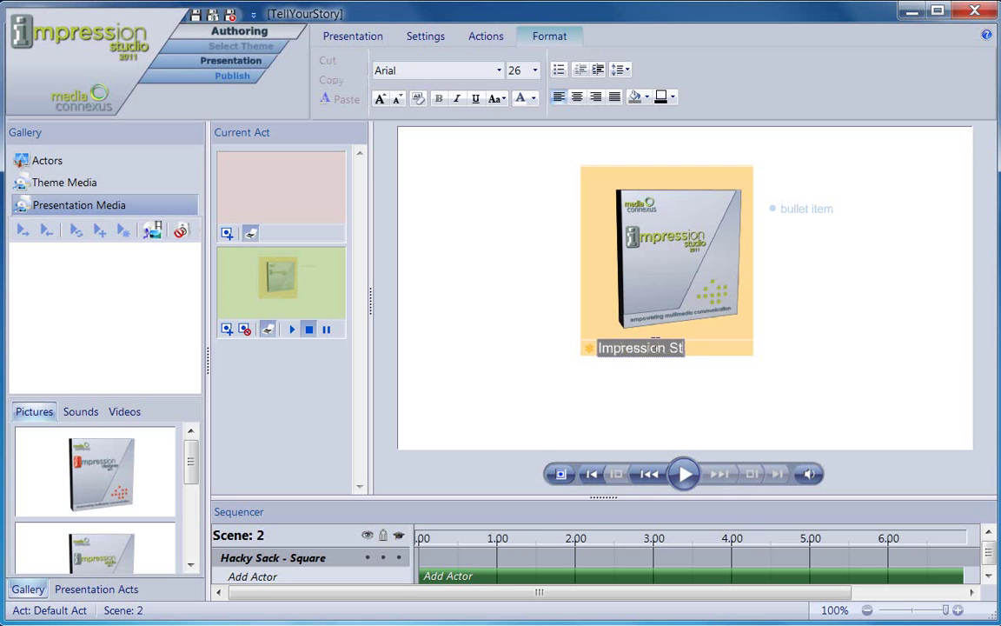
type("udio")
key("Escape")
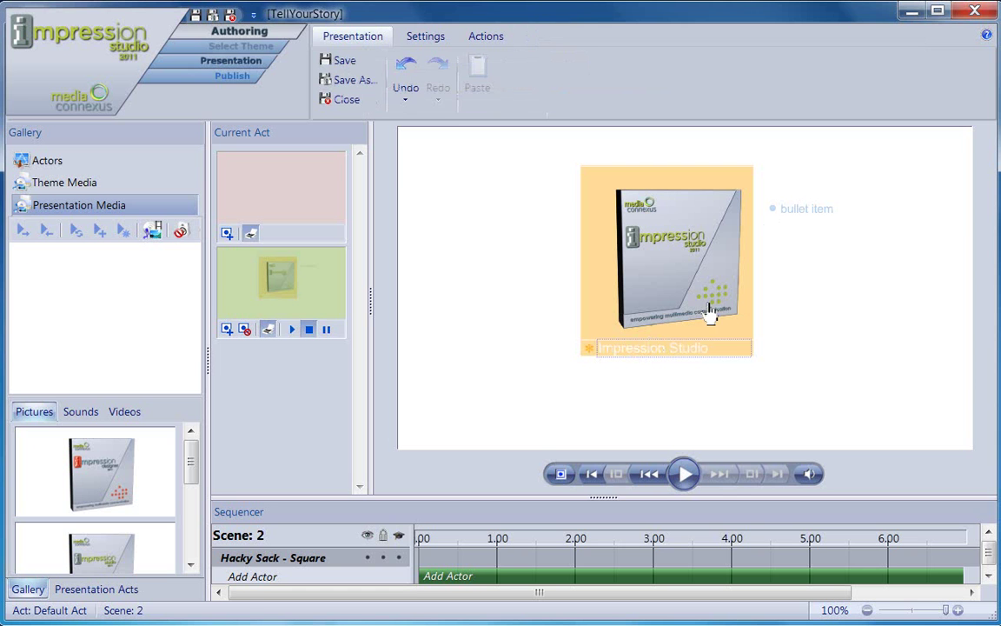
left_click(798, 209)
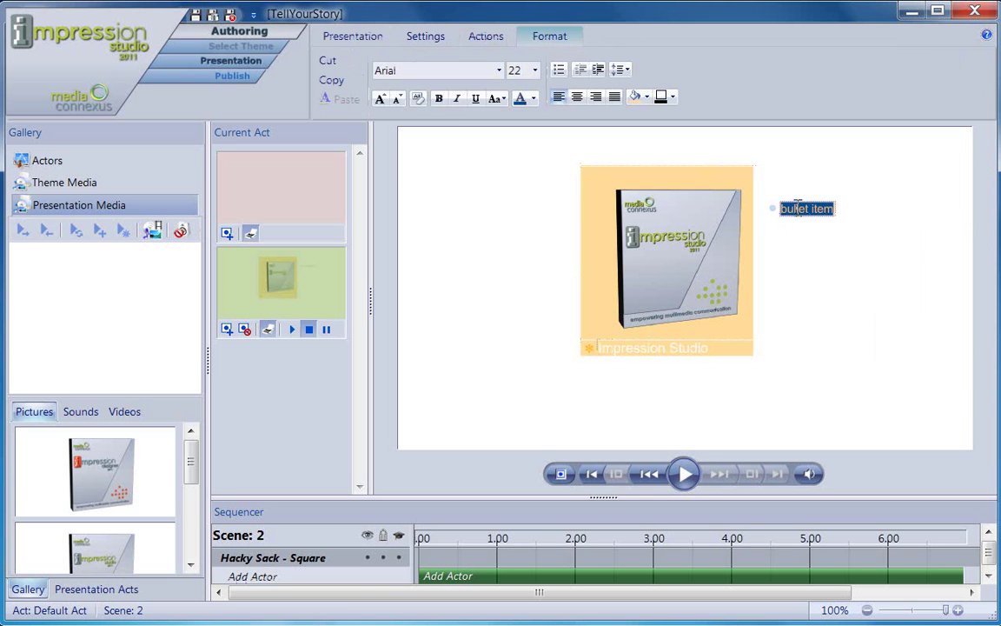
type("Flexible")
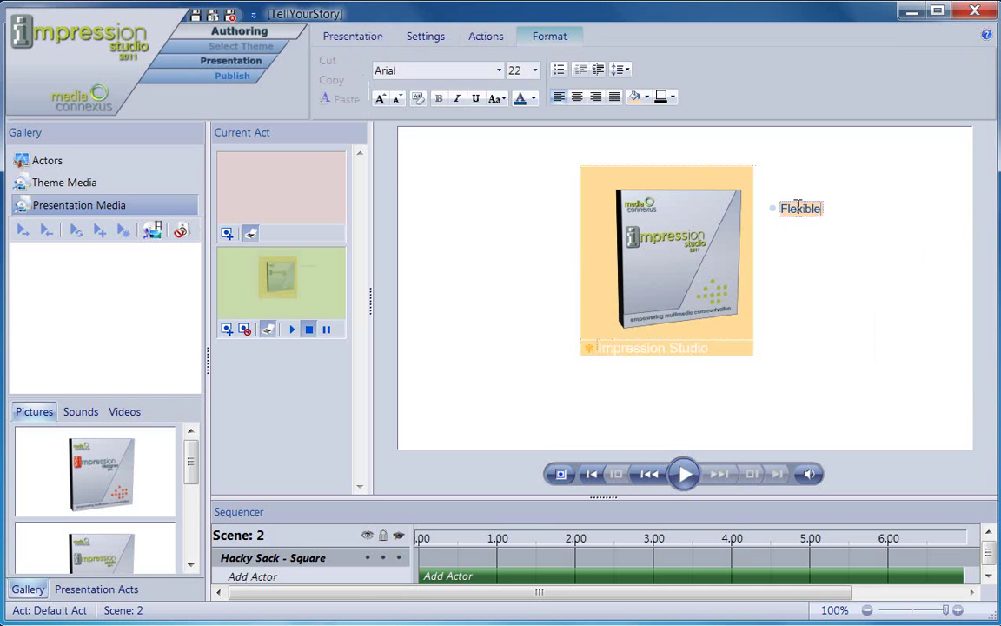
key("Escape")
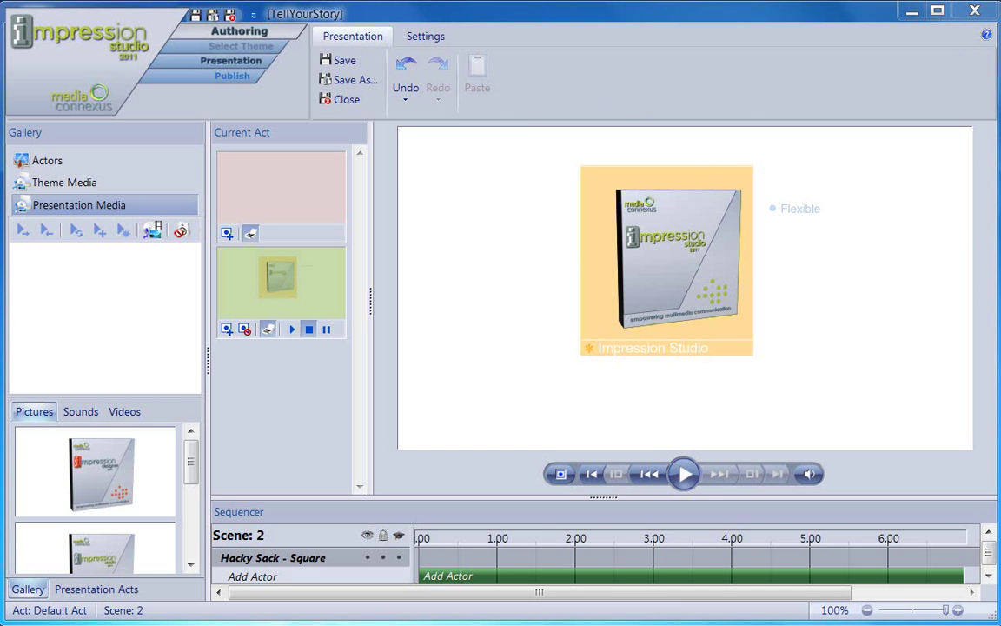
left_click(684, 473)
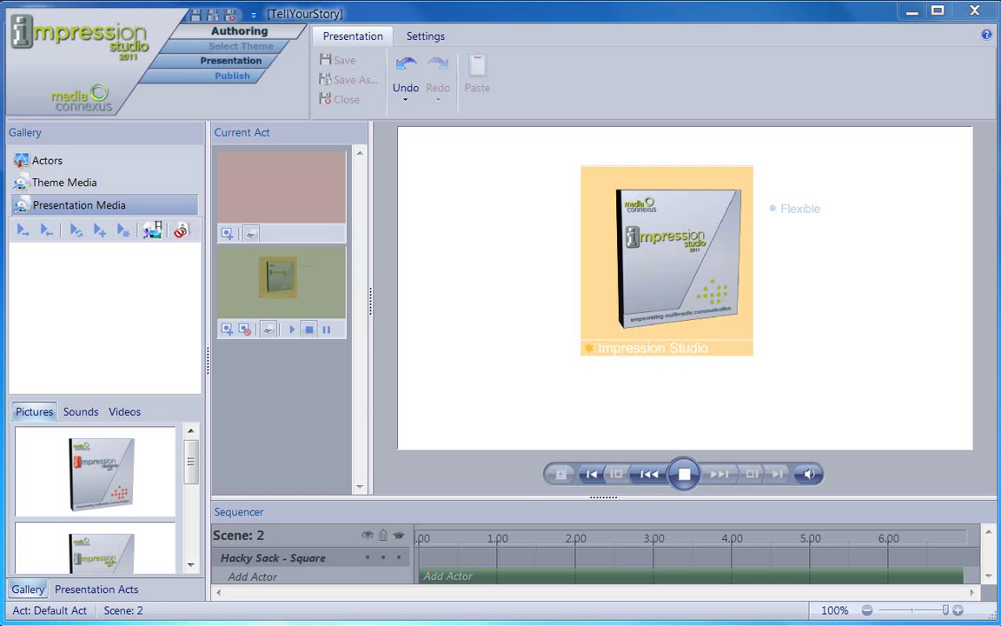
Add a new Scene 3 and exchange the actor's picture for the Impression Designer box
left_click(684, 474)
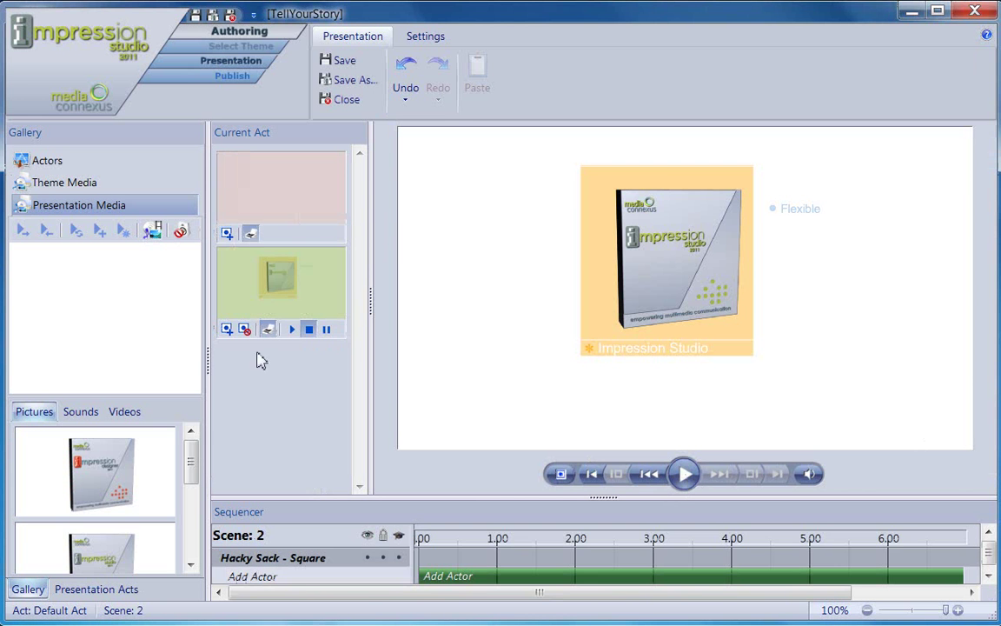
left_click(227, 330)
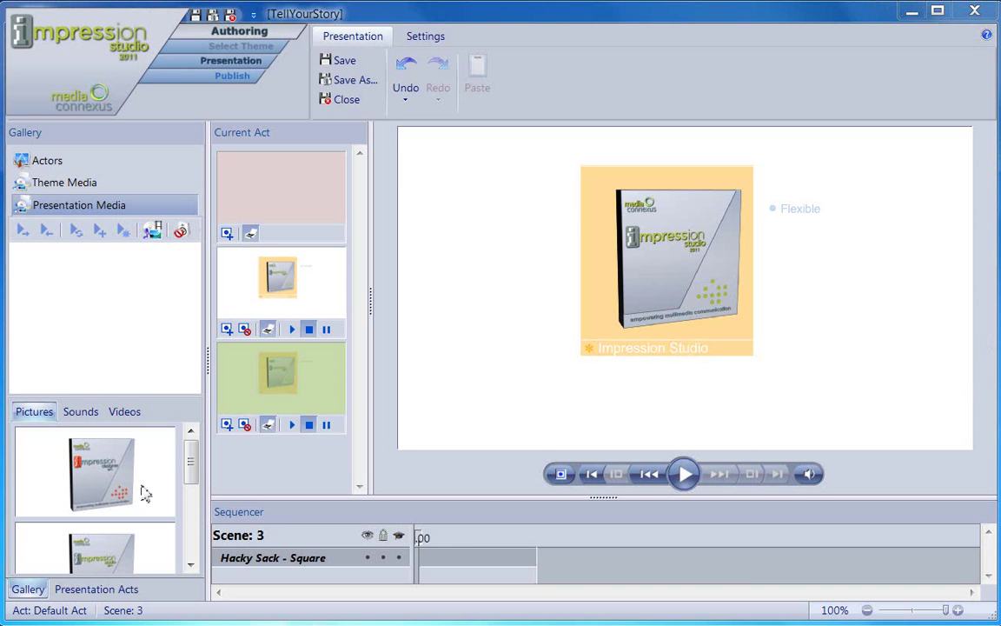
left_click_drag(499, 339, 669, 261)
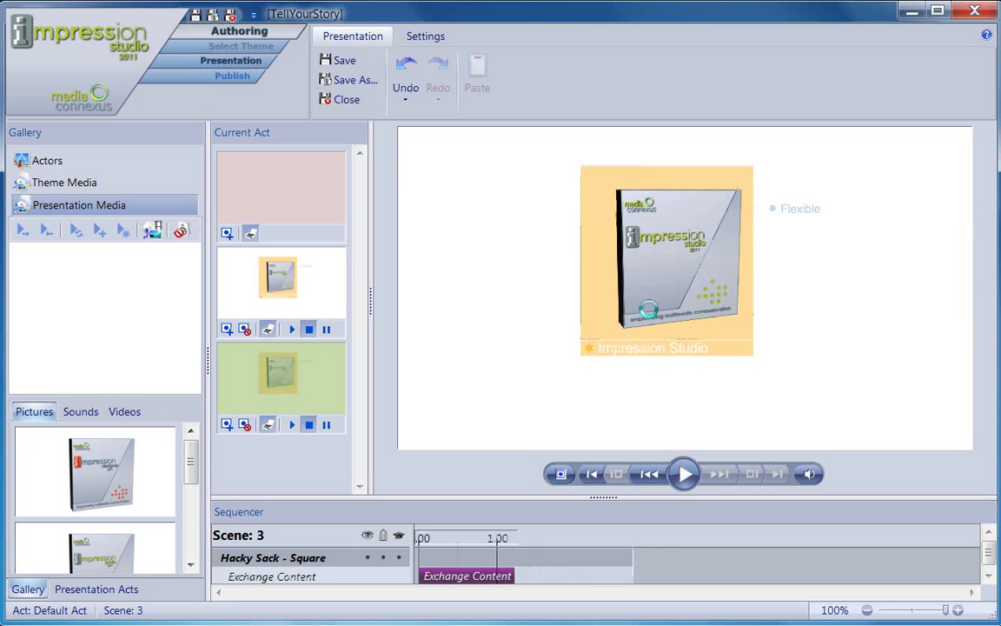
Replace the old caption text with 'Impression Designer'
left_click(661, 351)
key("ctrl+a")
key("BackSpace")
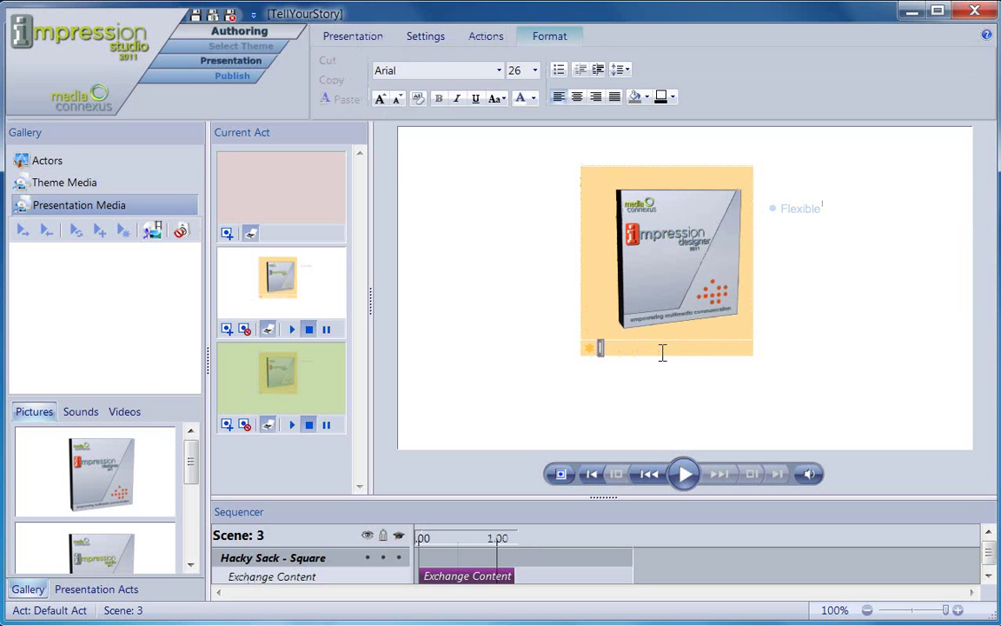
type("Impression Designer")
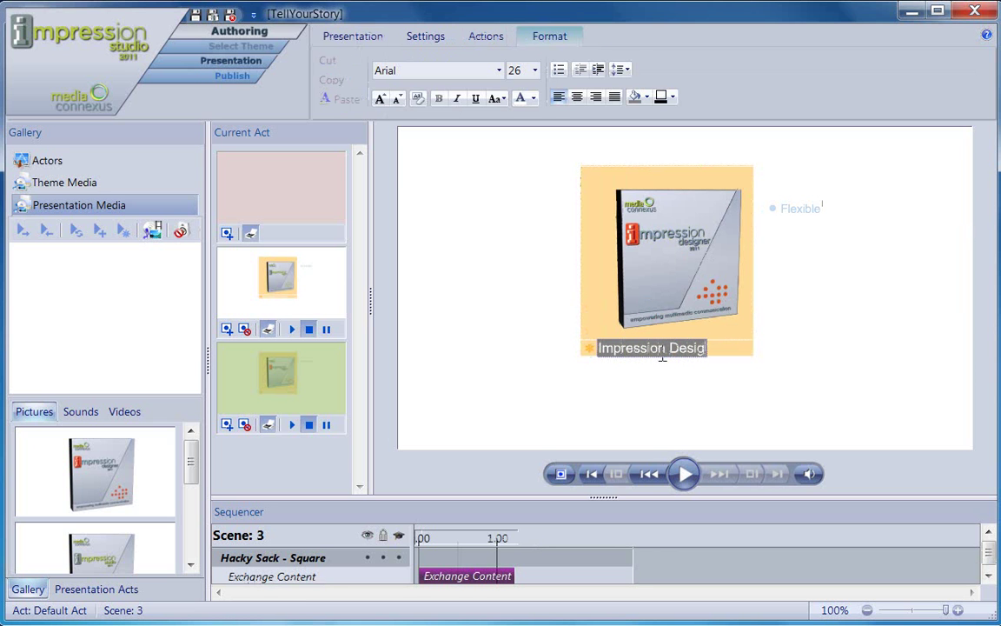
key("Return")
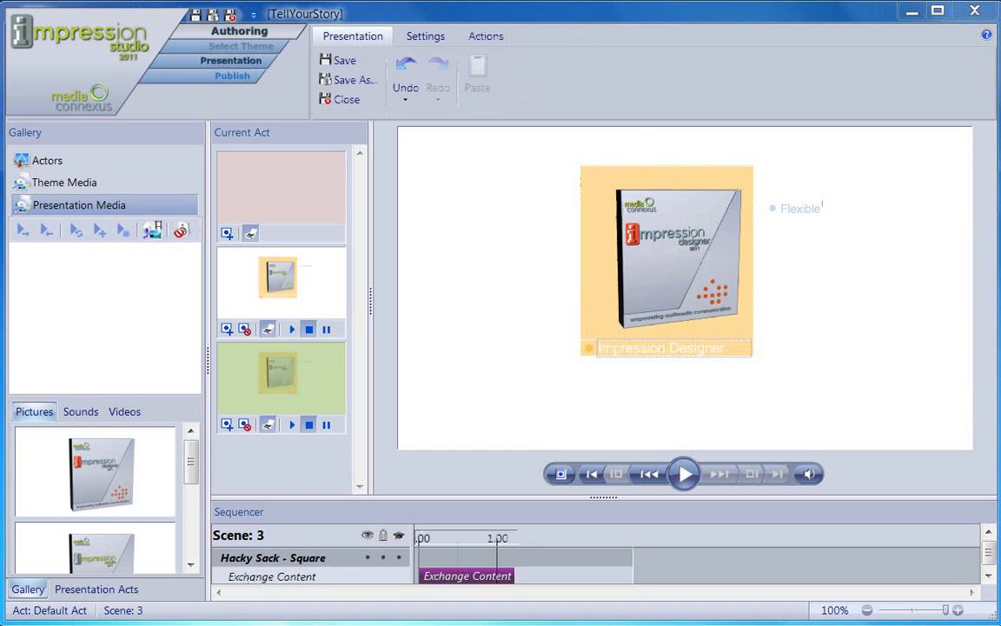
left_click(591, 474)
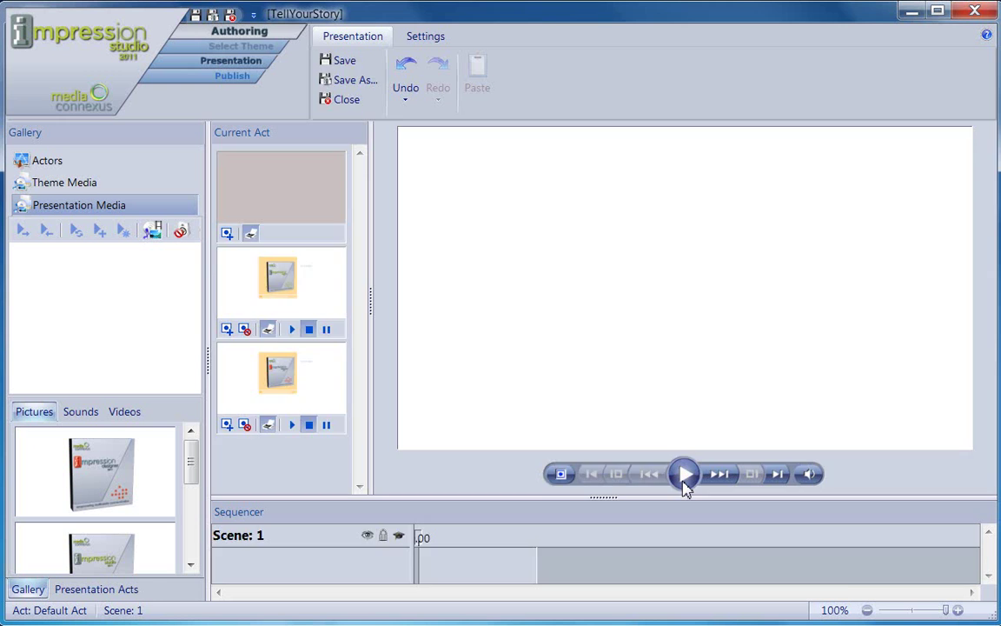
left_click(686, 477)
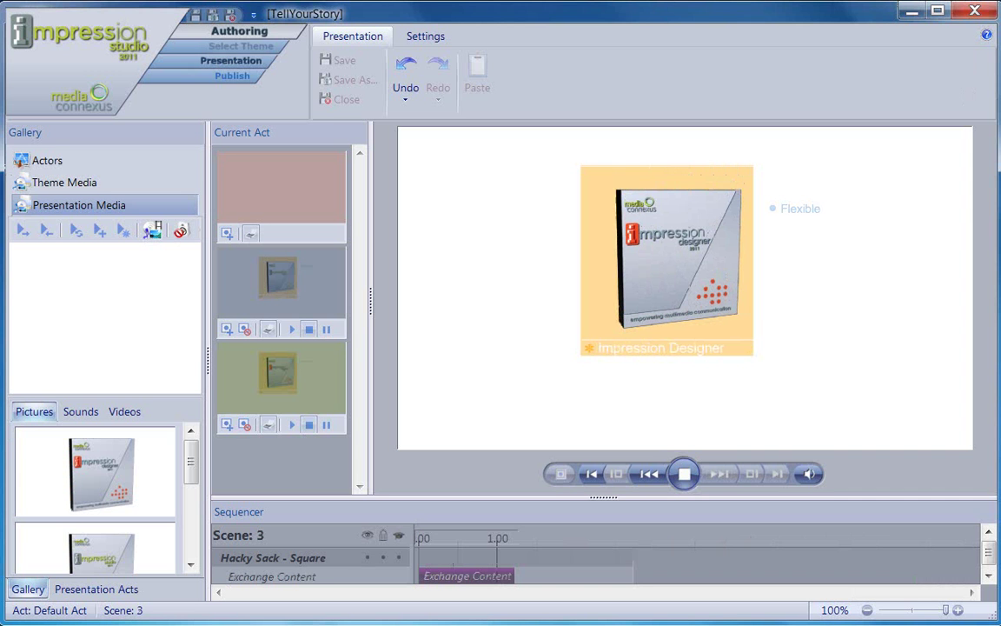
Move Scene 3's Exchange Content clip from 1.25 sec to the start of the scene
left_click(684, 473)
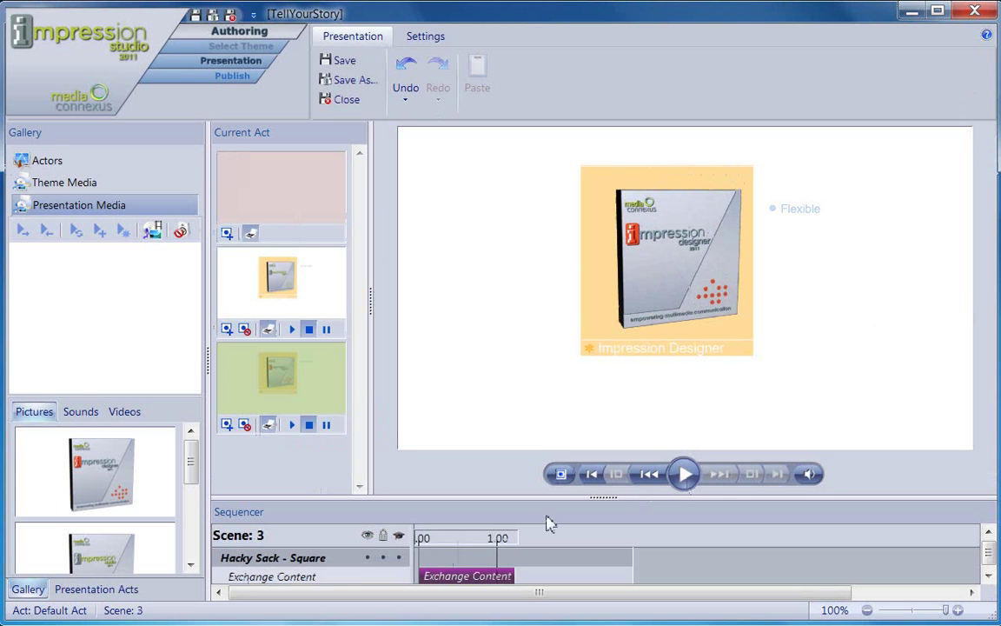
left_click(215, 579)
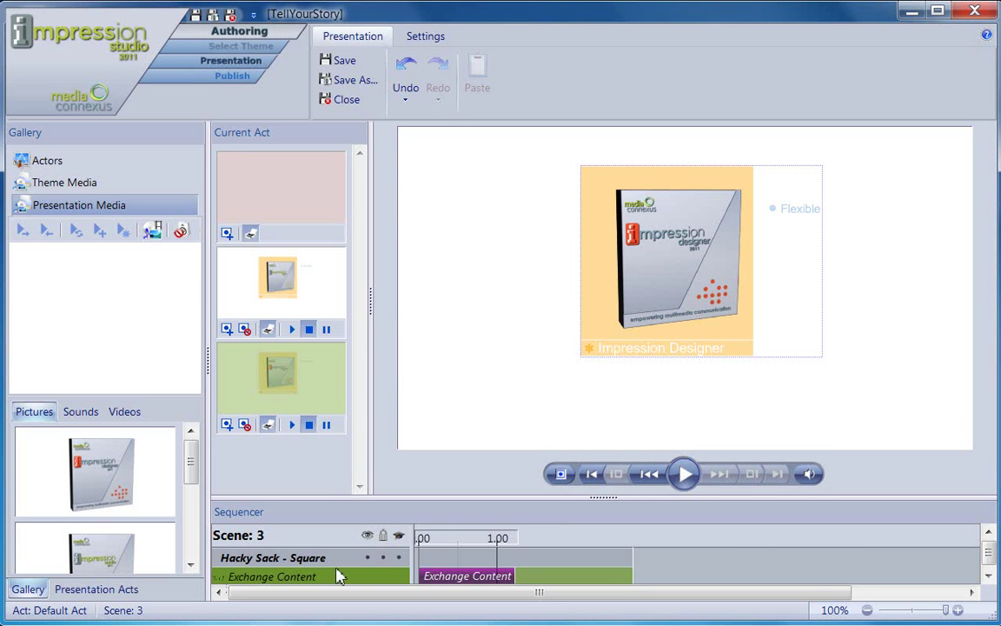
mouse_move(474, 577)
left_mouse_down()
mouse_move(611, 576)
mouse_move(475, 576)
left_mouse_up()
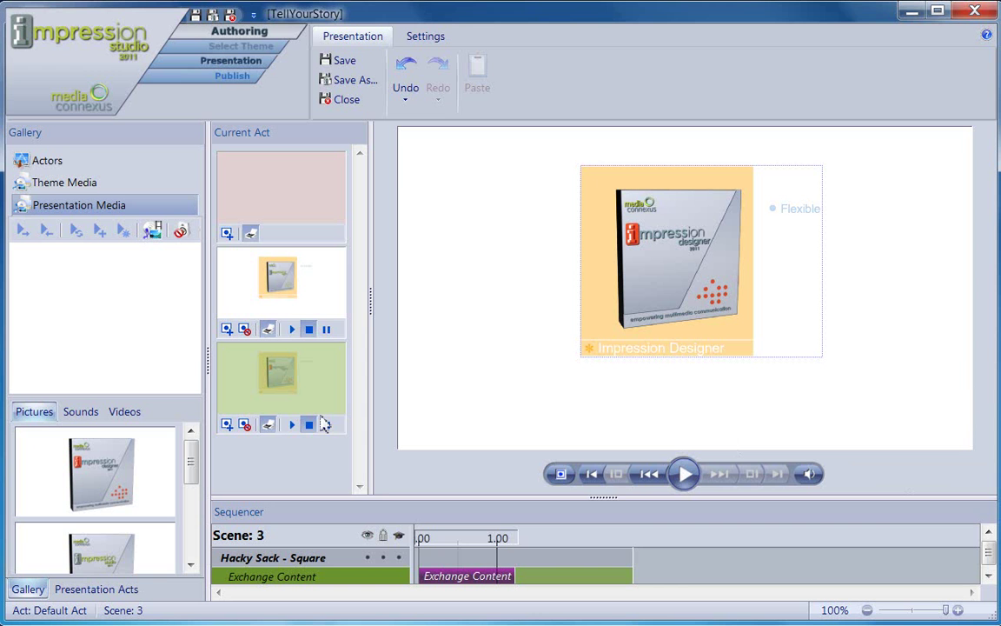
left_click(229, 425)
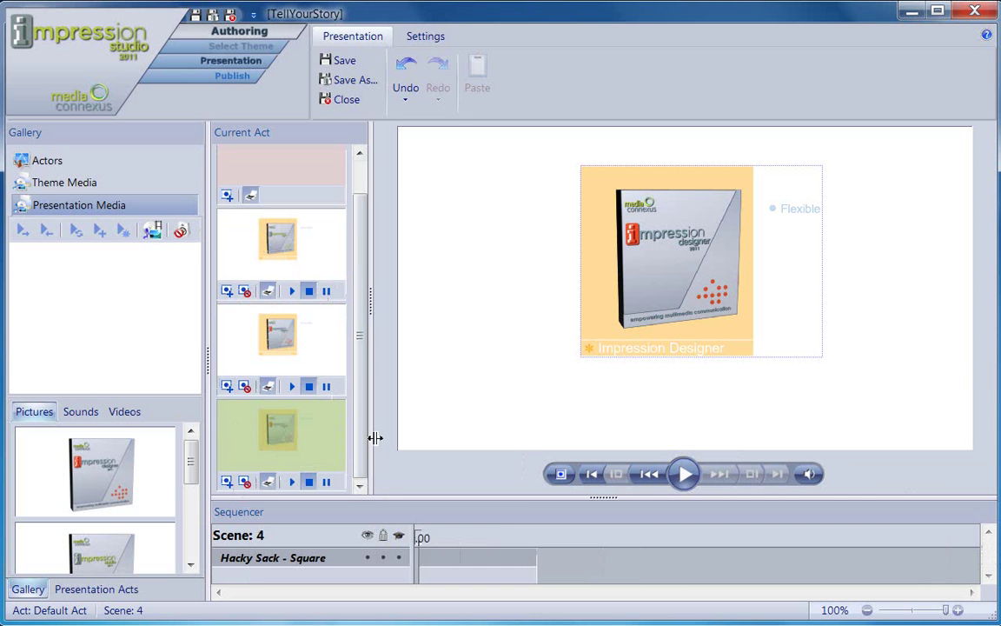
left_click_drag(102, 547, 661, 271)
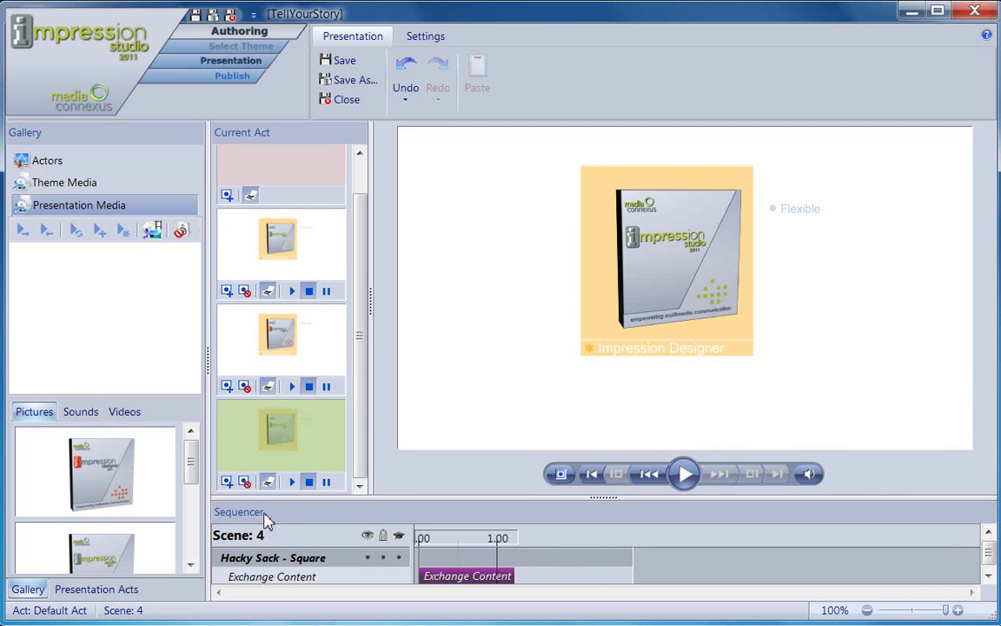
left_click(244, 482)
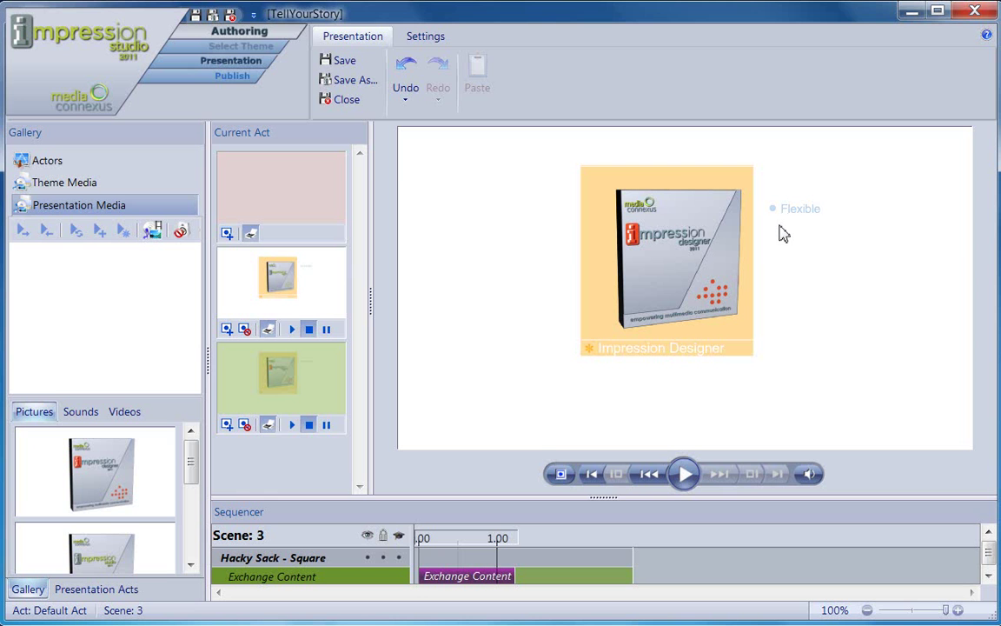
Add a second bullet reading 'Engaging' under Flexible
left_click(724, 257)
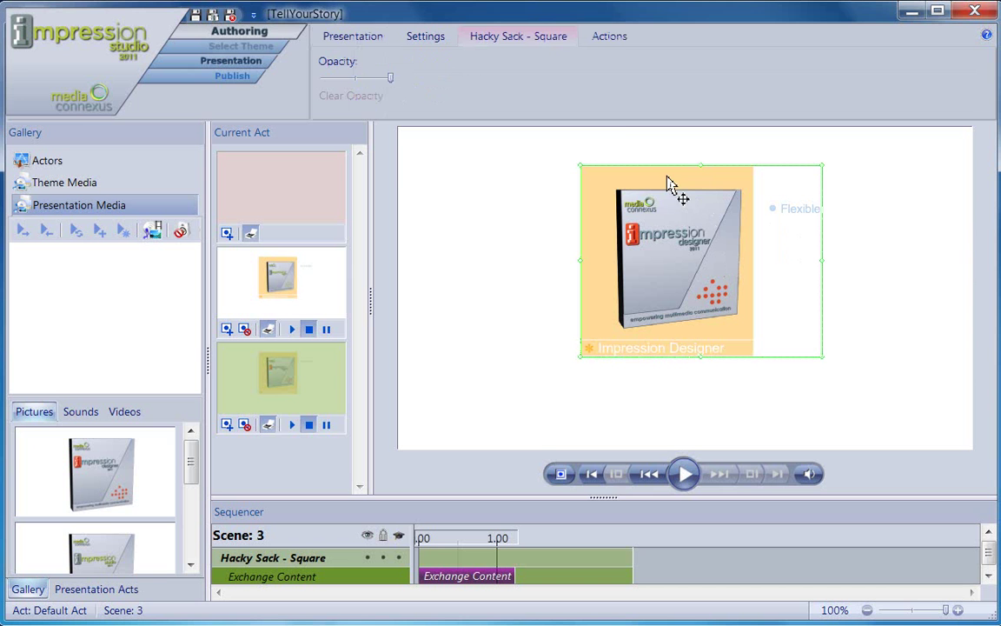
left_click(612, 37)
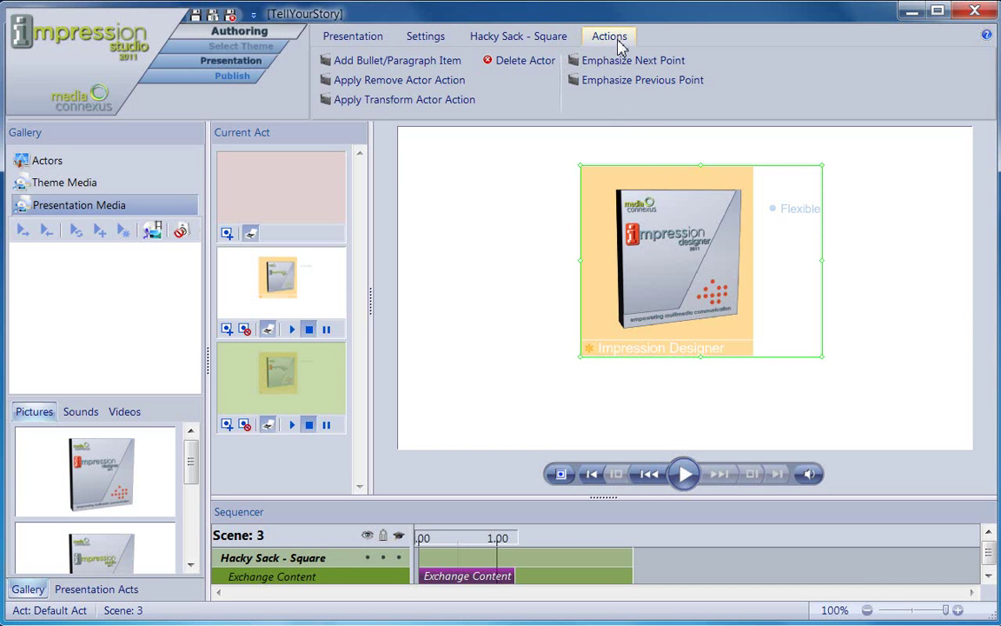
left_click(415, 69)
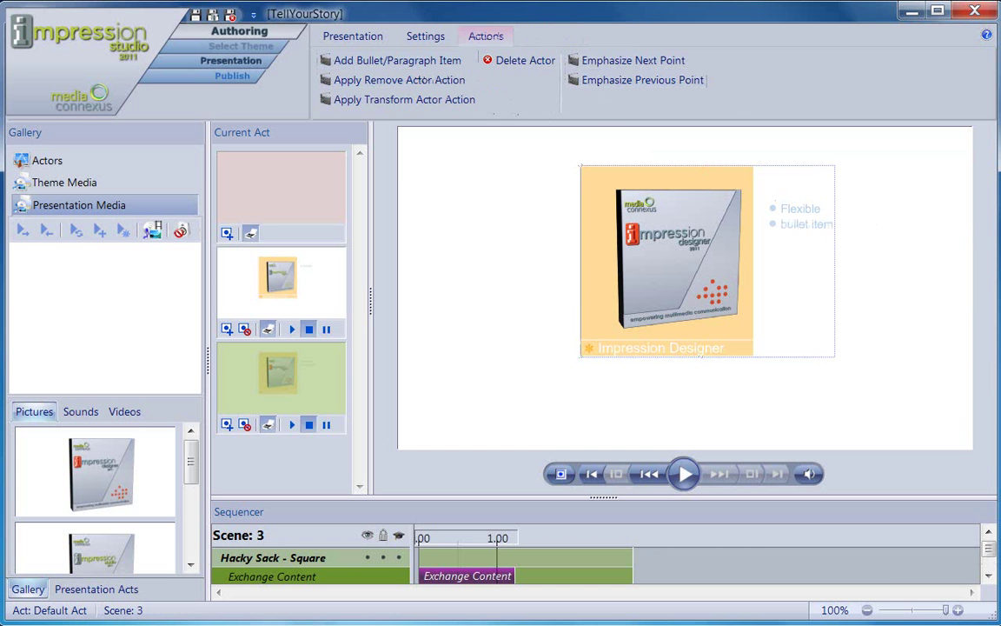
left_click(795, 224)
double_click(807, 224)
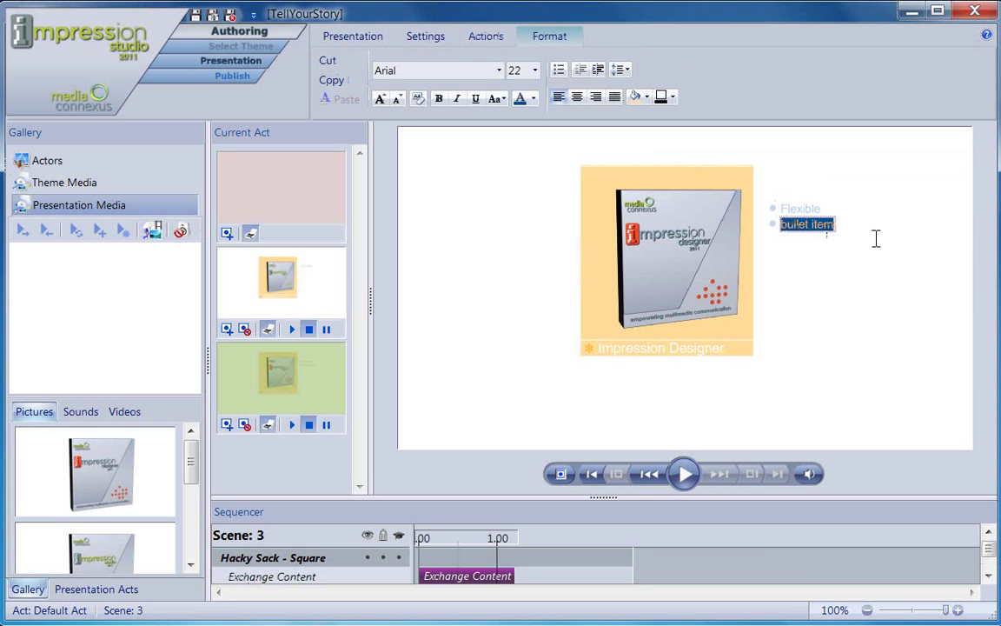
type("Enga")
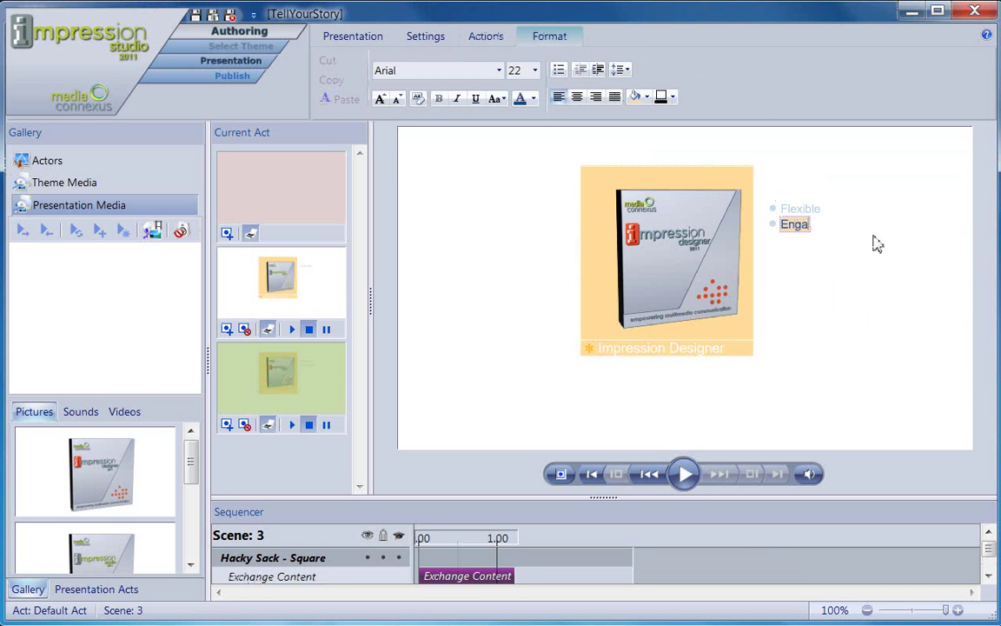
type("ging")
left_click(964, 298)
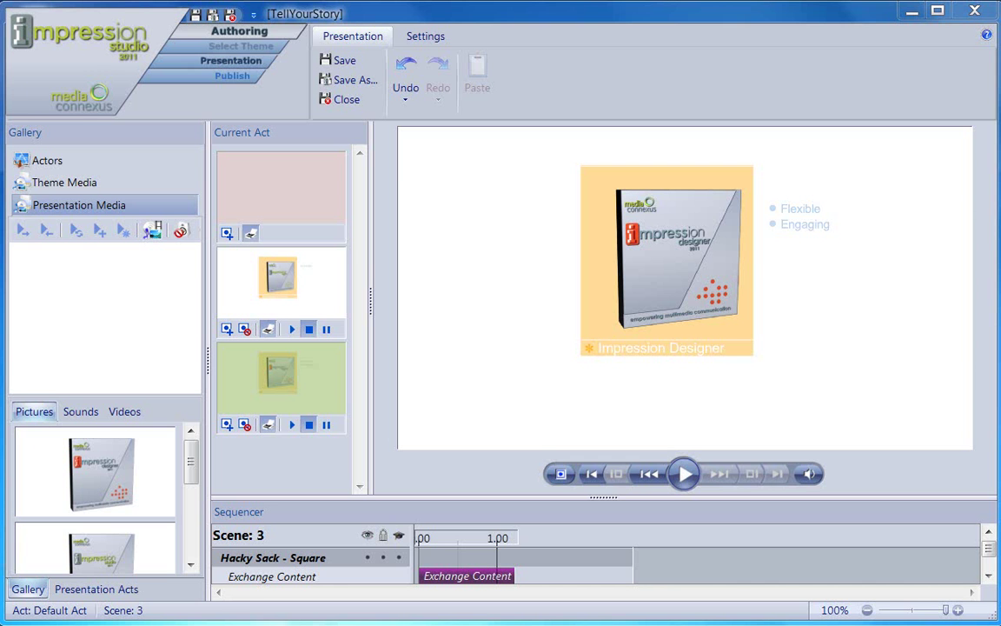
Add a third bullet reading 'Compelling'
left_click(806, 238)
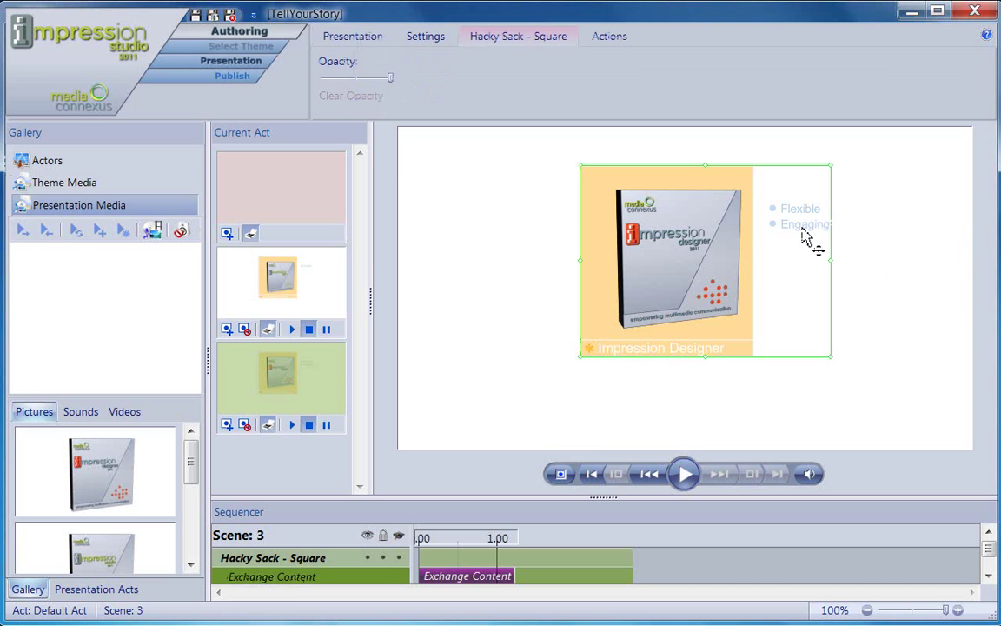
left_click(607, 35)
left_click(445, 63)
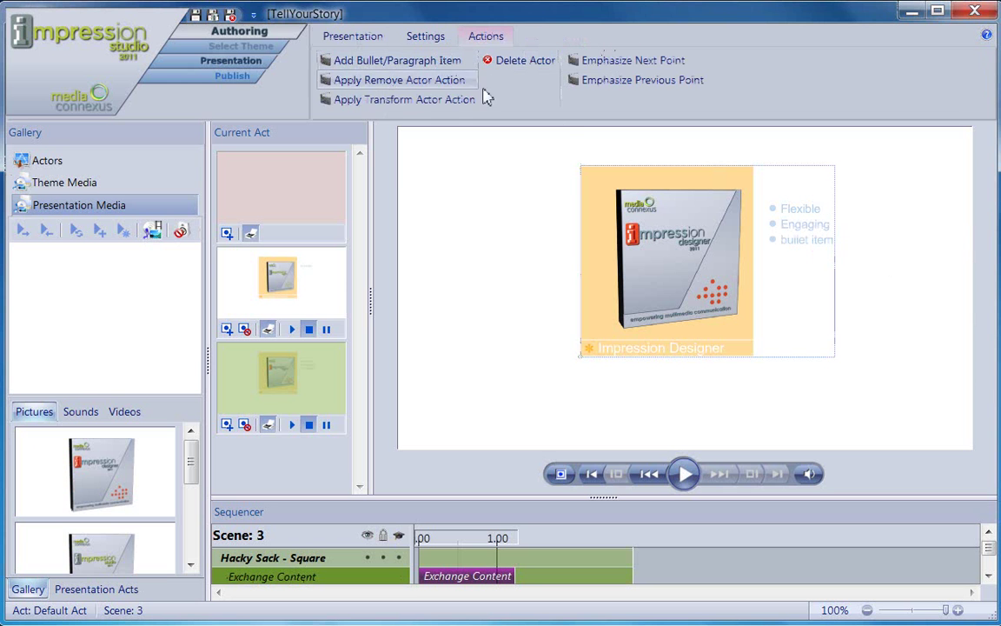
double_click(805, 243)
type("C")
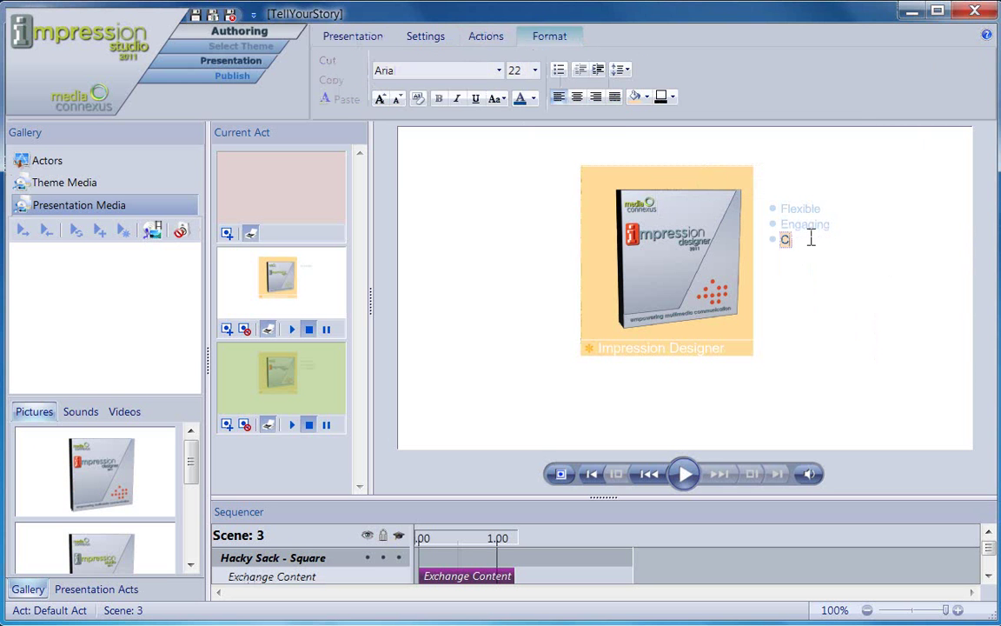
type("ompelling")
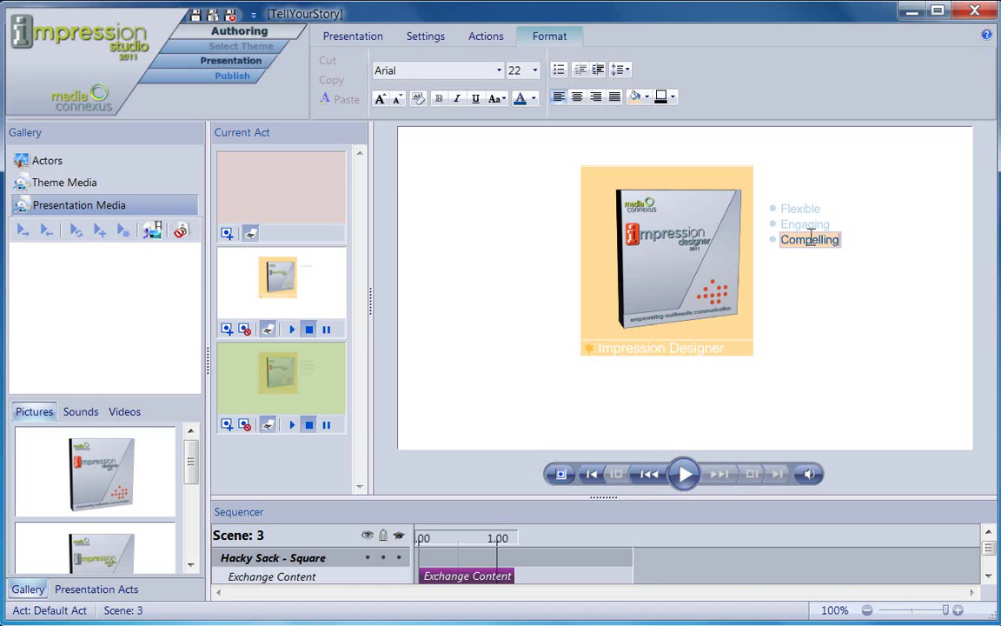
left_click(896, 185)
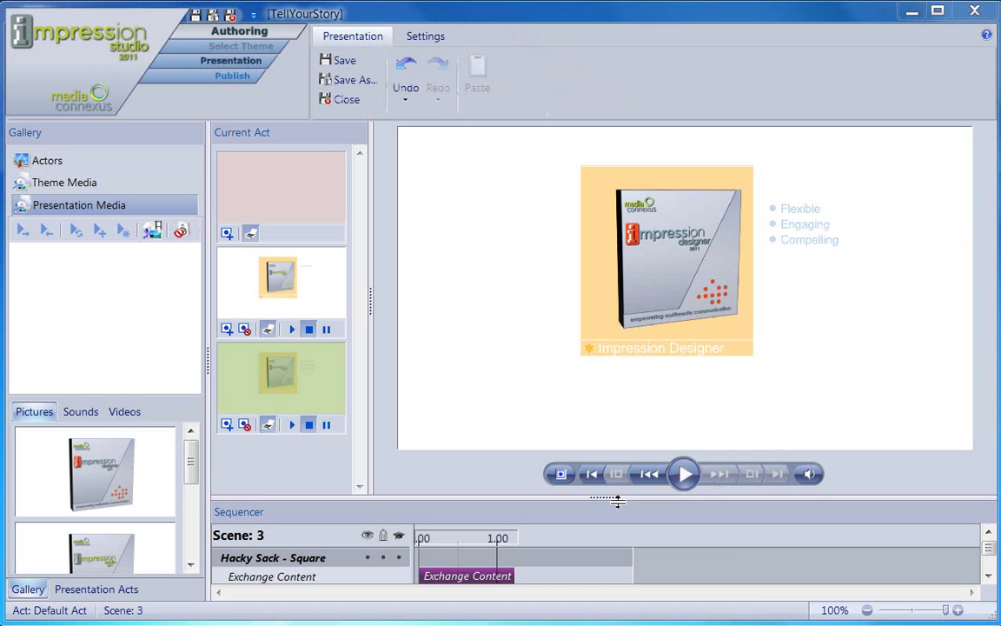
Time the new bullets at about 1.48 s and 2.17 s, with Exchange Content still at 0.00
left_click_drag(617, 498, 619, 428)
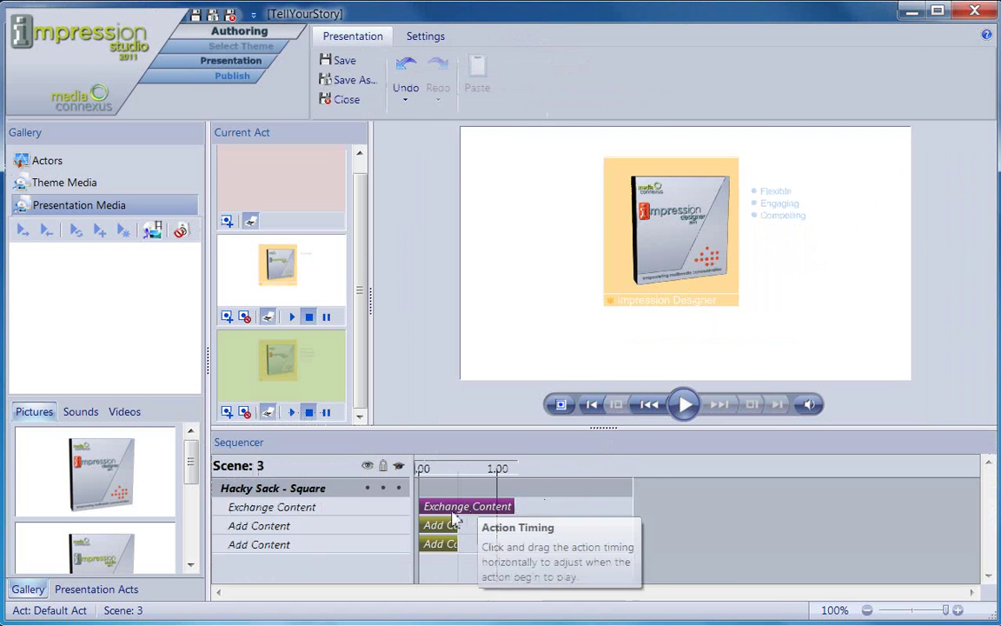
left_click_drag(453, 511, 553, 525)
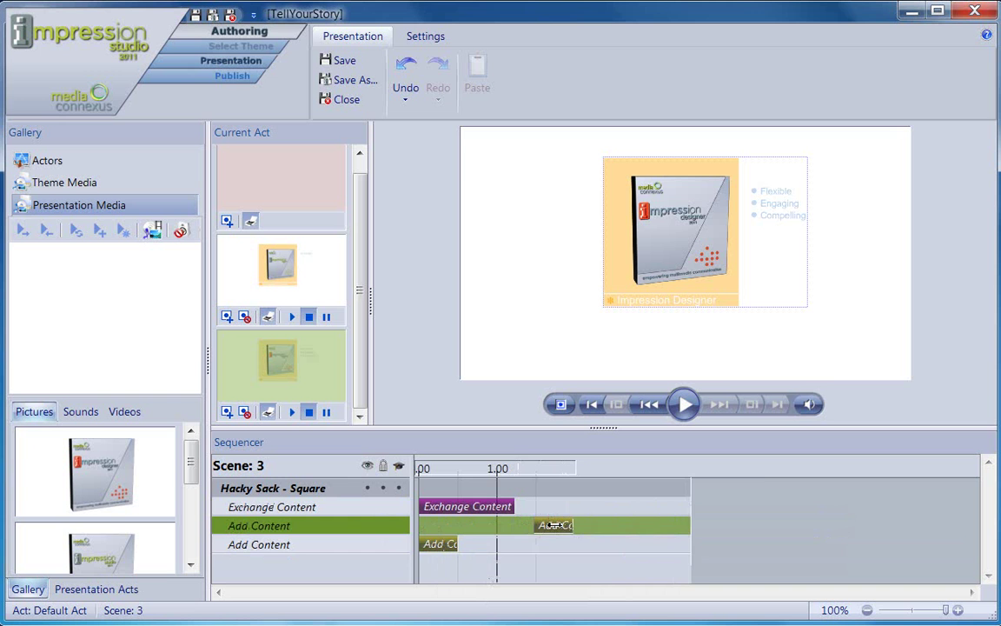
left_click_drag(444, 545, 616, 544)
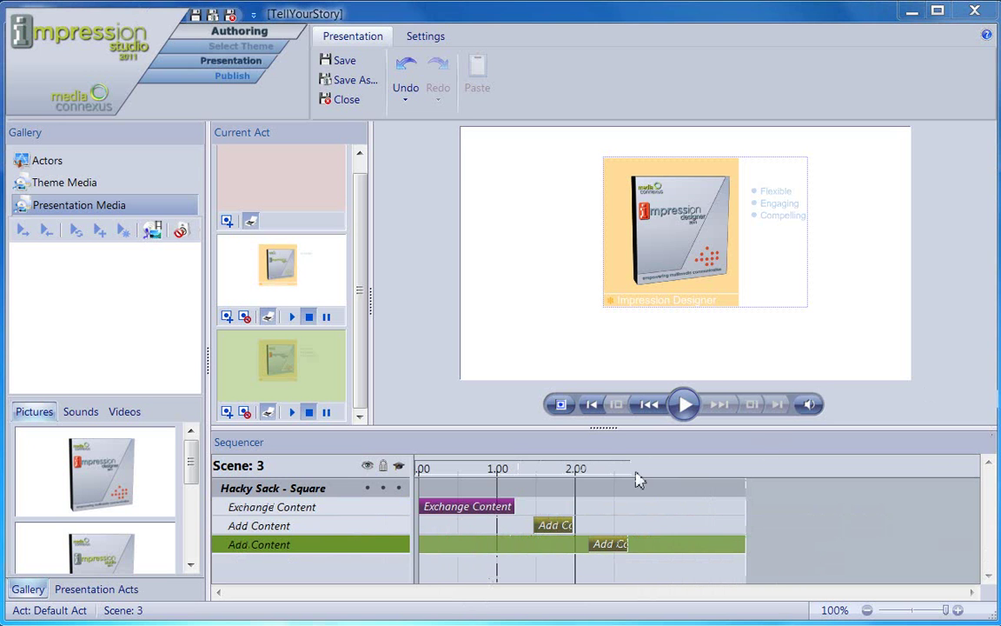
left_click_drag(604, 428, 604, 519)
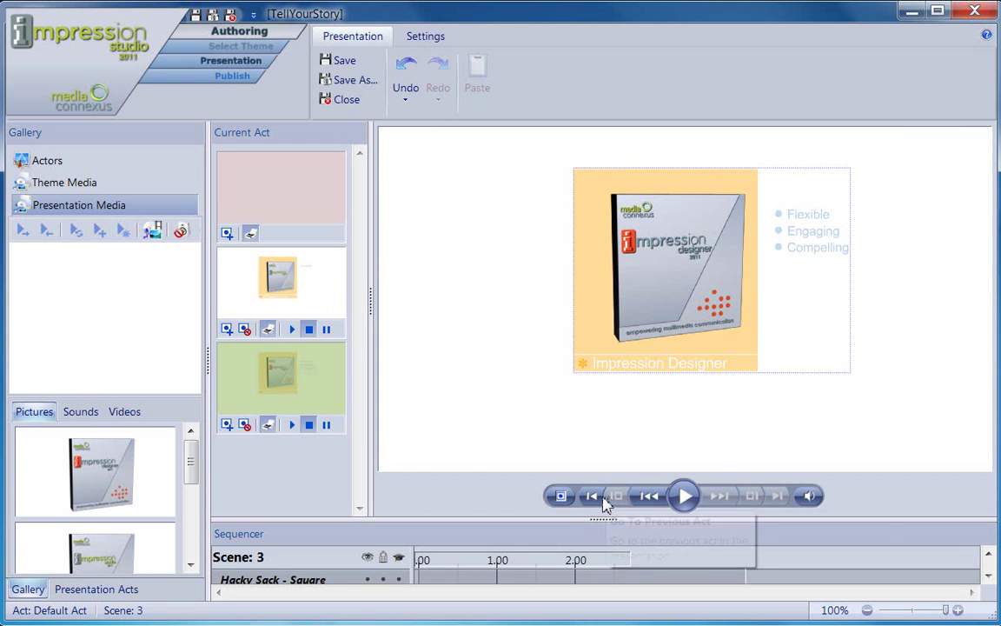
left_click(593, 497)
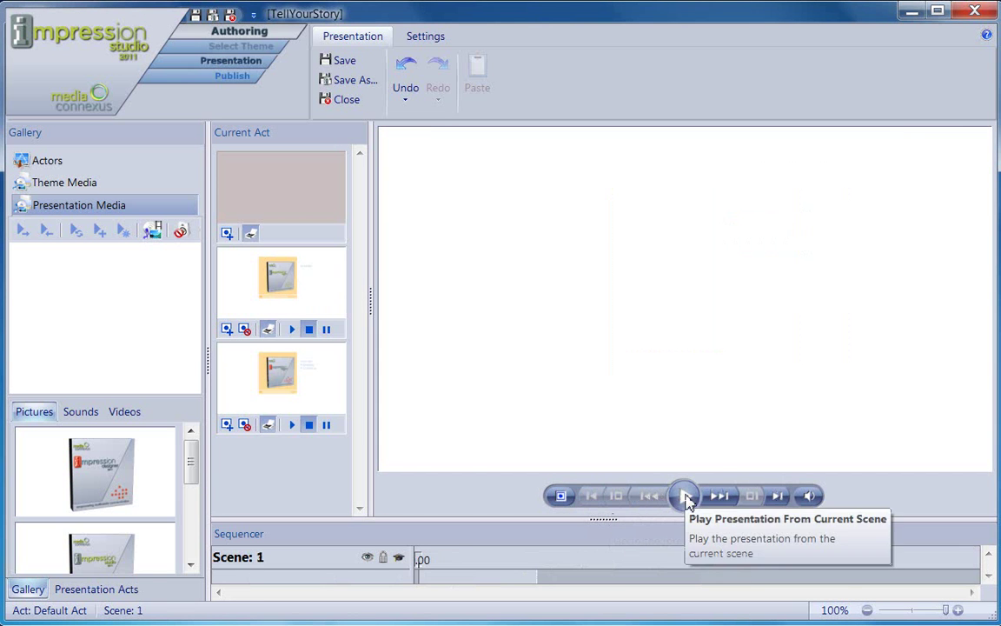
left_click(685, 497)
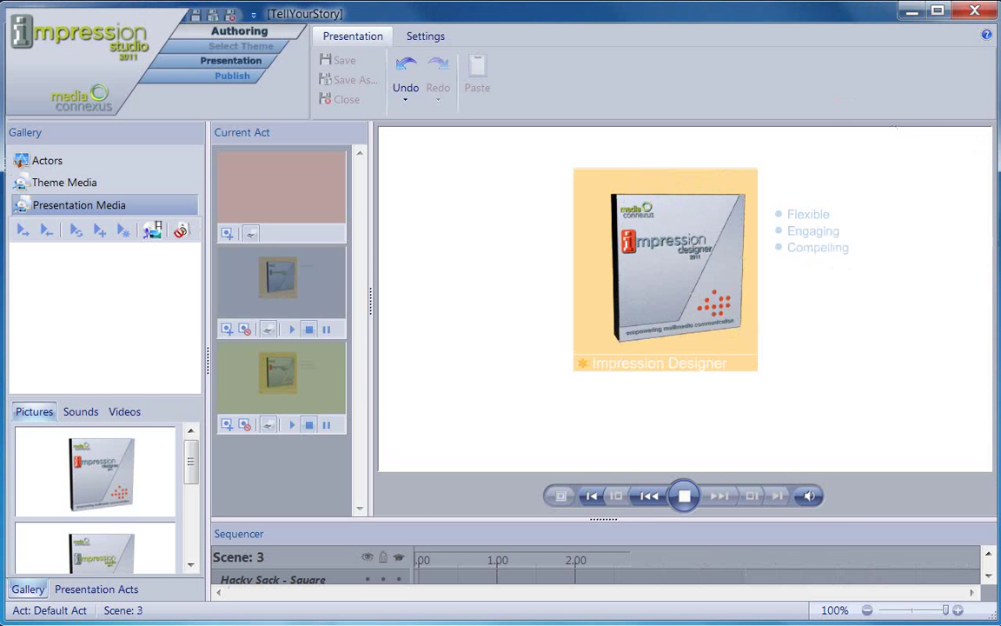
left_click(683, 497)
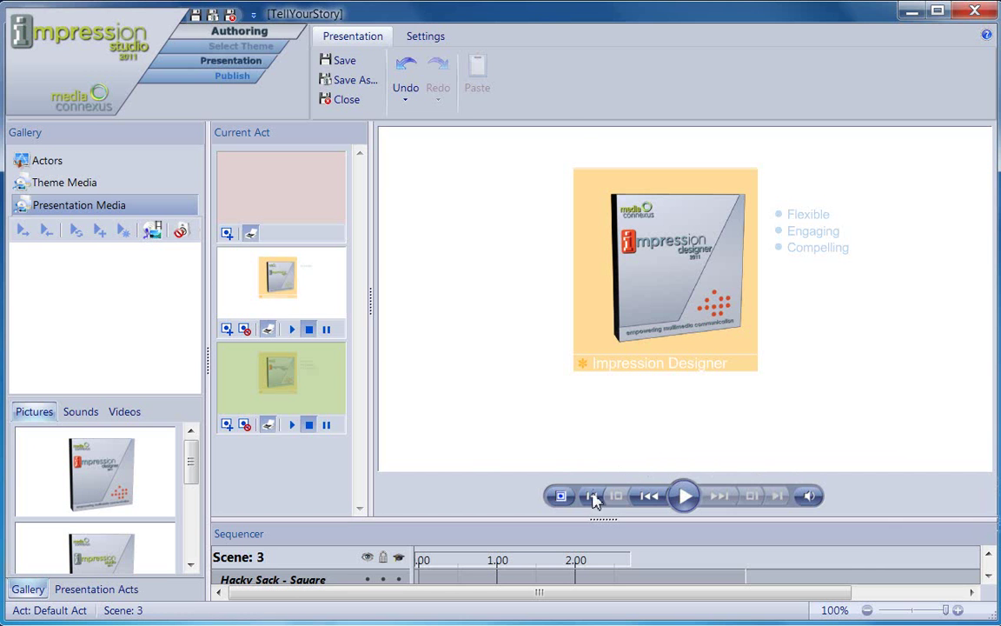
left_click_drag(600, 519, 607, 504)
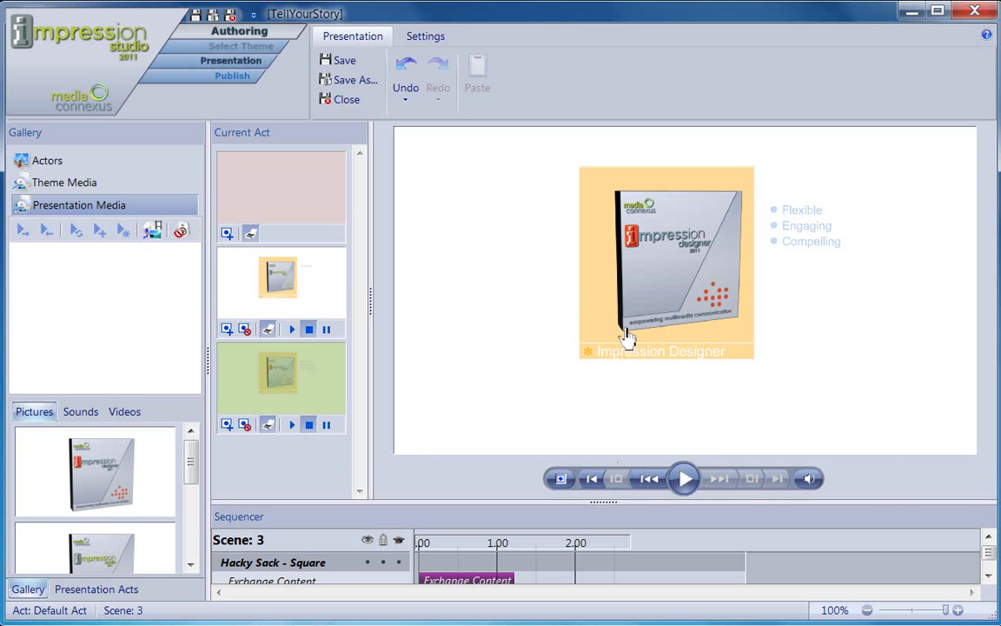
Check the image actor's Emphasize actions in its shortcut menu, then return to Scene 2
left_click(581, 303)
left_click(609, 37)
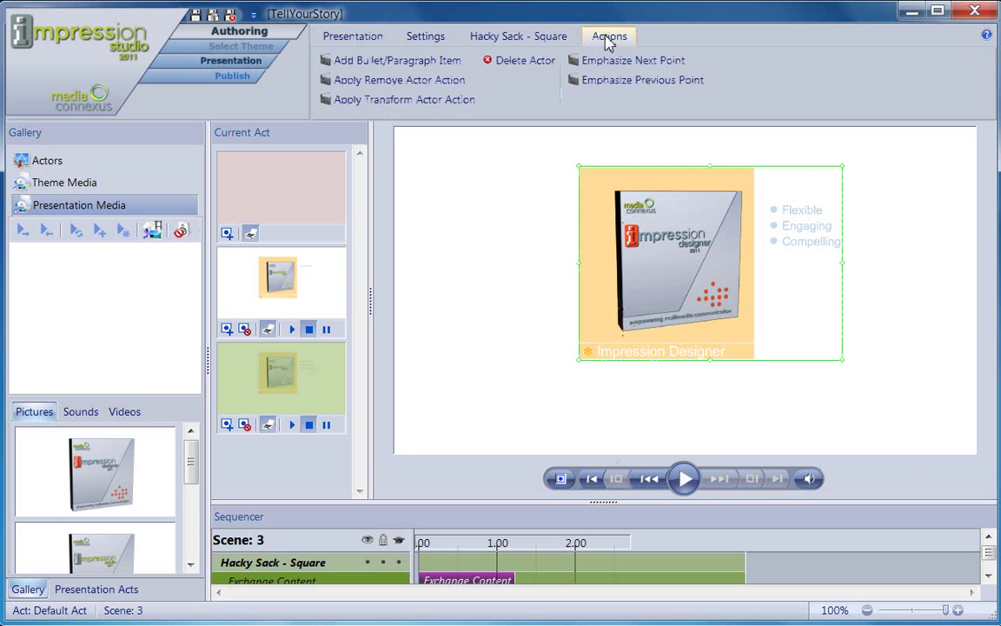
right_click(652, 247)
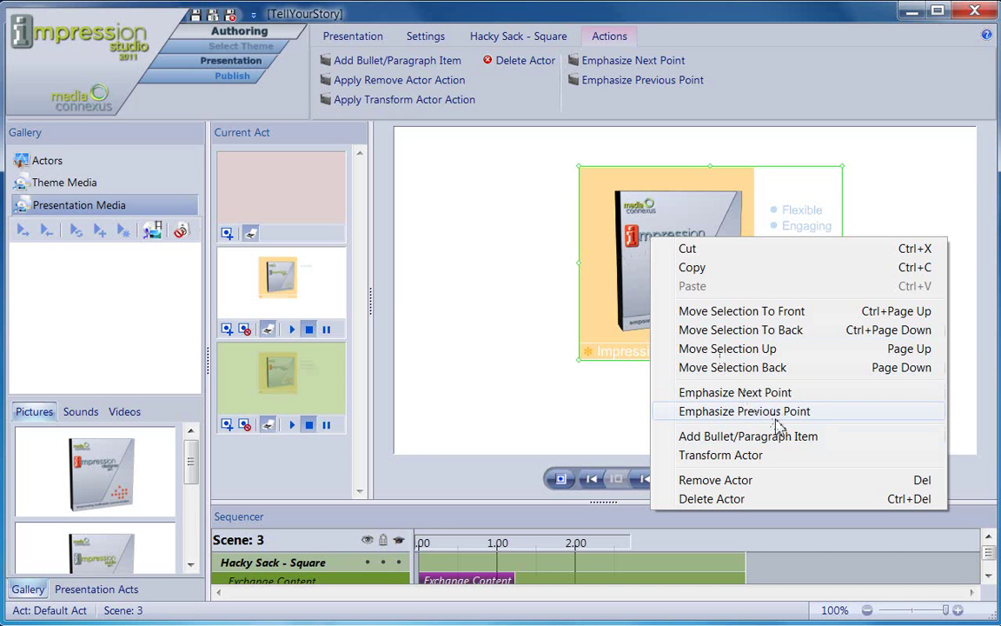
left_click(522, 335)
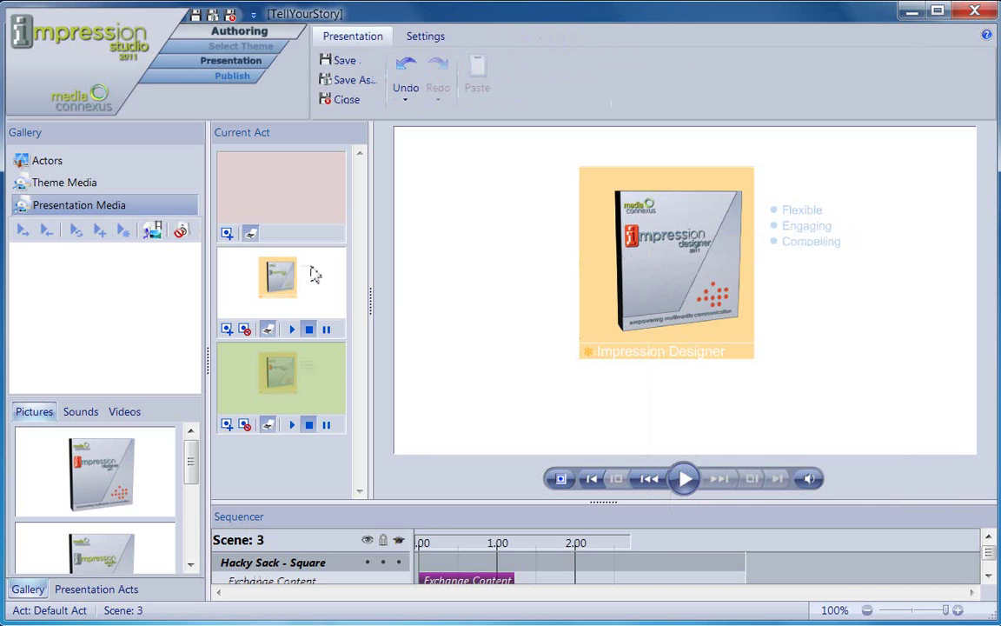
left_click(305, 263)
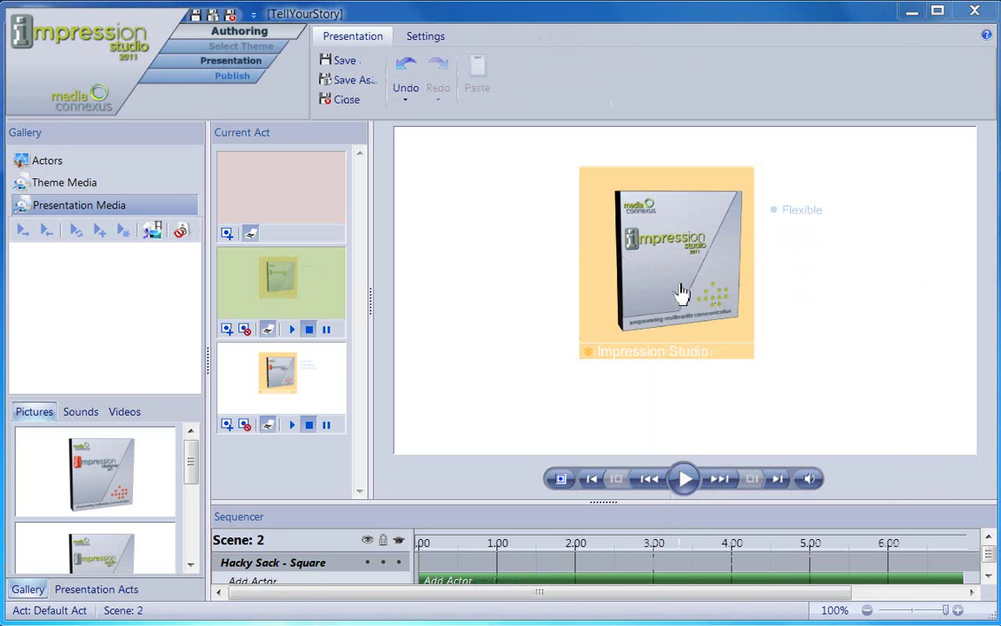
Add an Emphasize Next Point action for Flexible and shift it to start near 6.89 sec
left_click(681, 252)
left_click(616, 41)
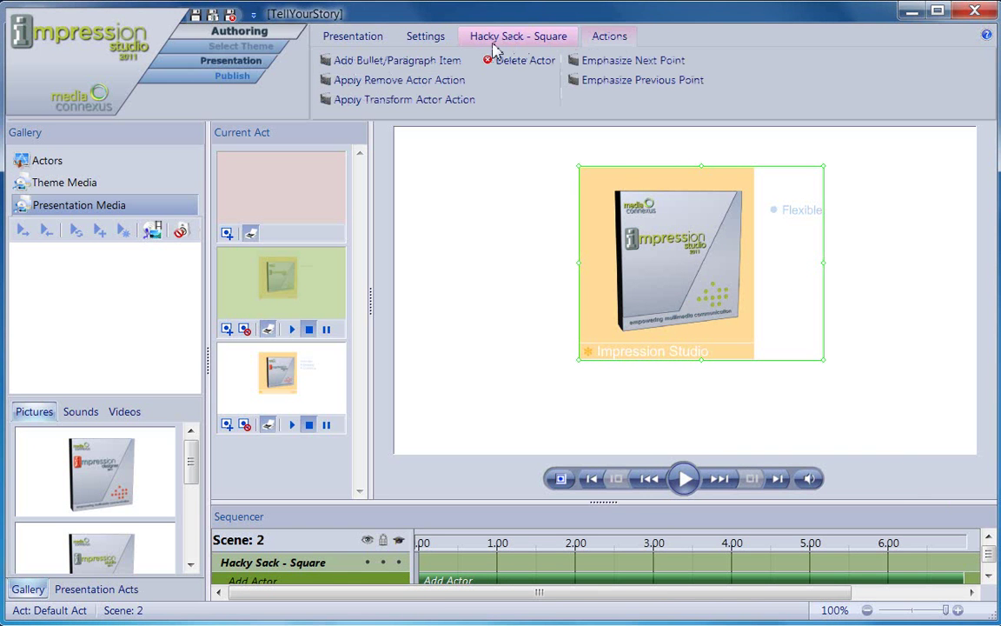
left_click(587, 64)
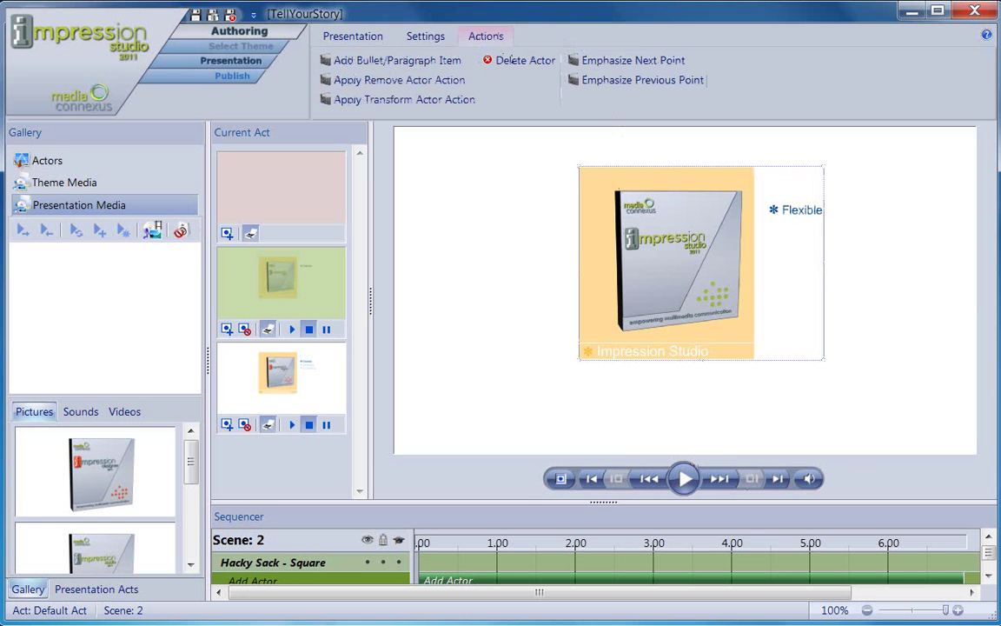
left_click_drag(614, 502, 616, 415)
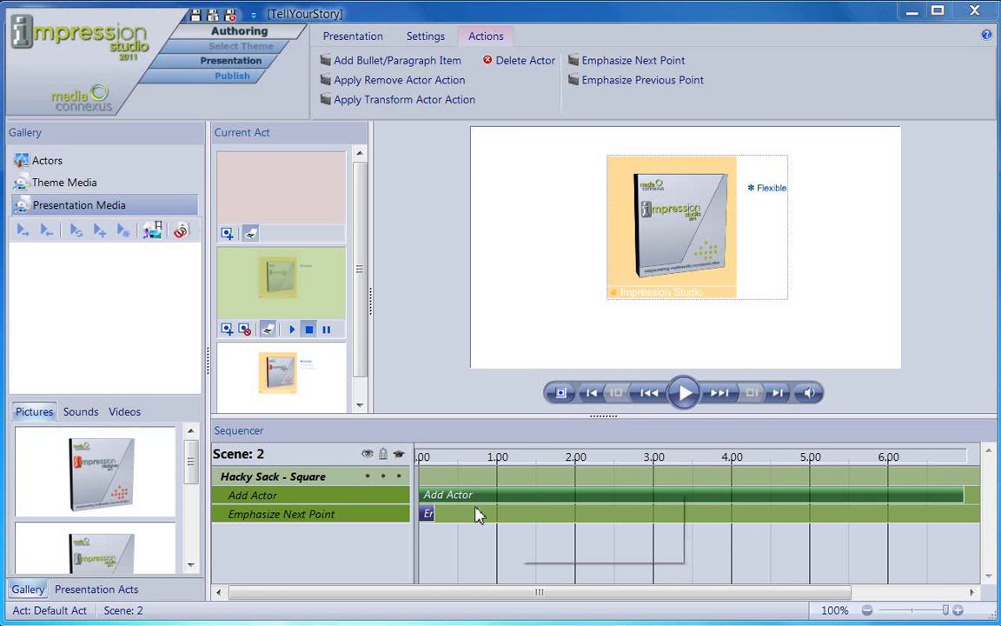
left_click(428, 514)
left_click_drag(428, 513, 970, 513)
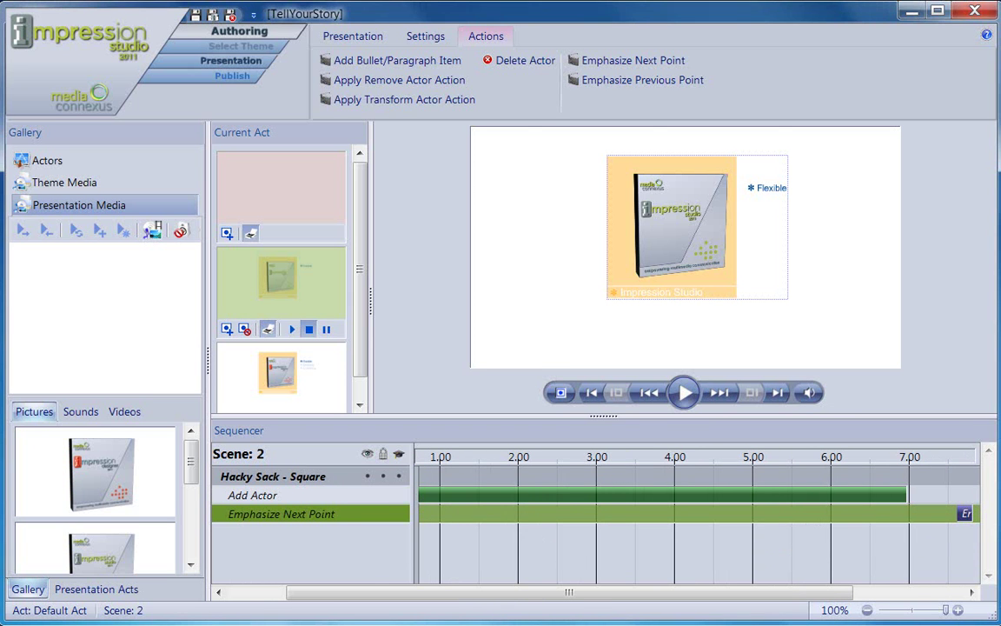
In Scene 3, add an Emphasize Next Point action timed after Engaging appears, before Compelling
left_click(312, 391)
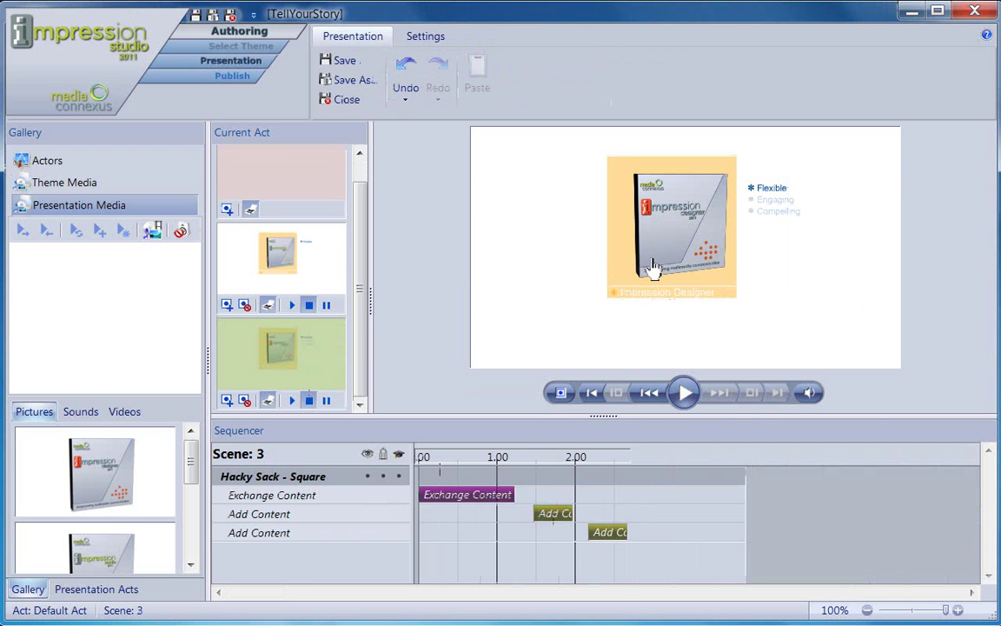
left_click(588, 228)
left_click(610, 36)
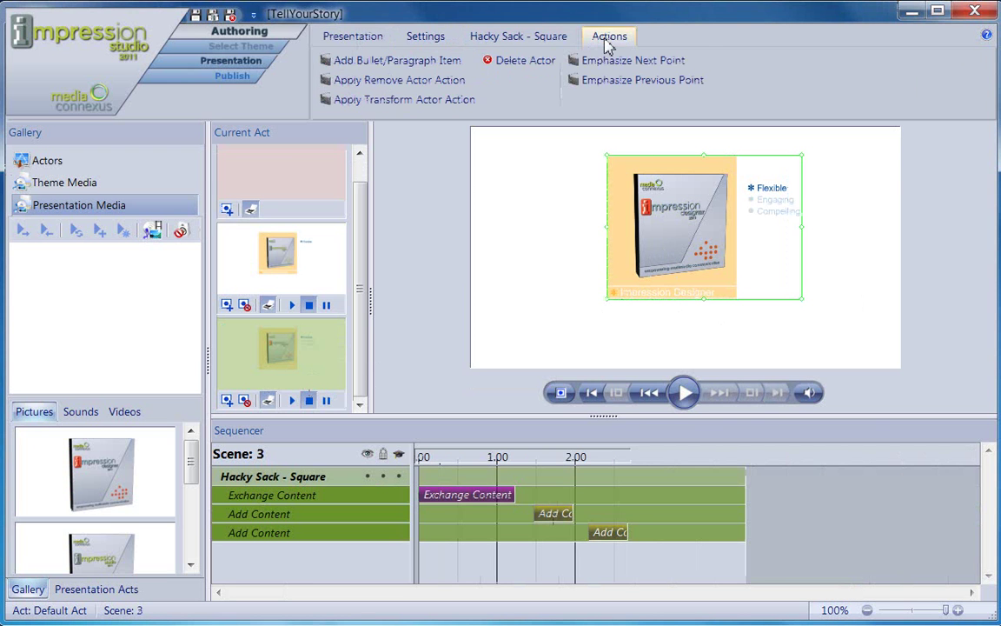
left_click(614, 60)
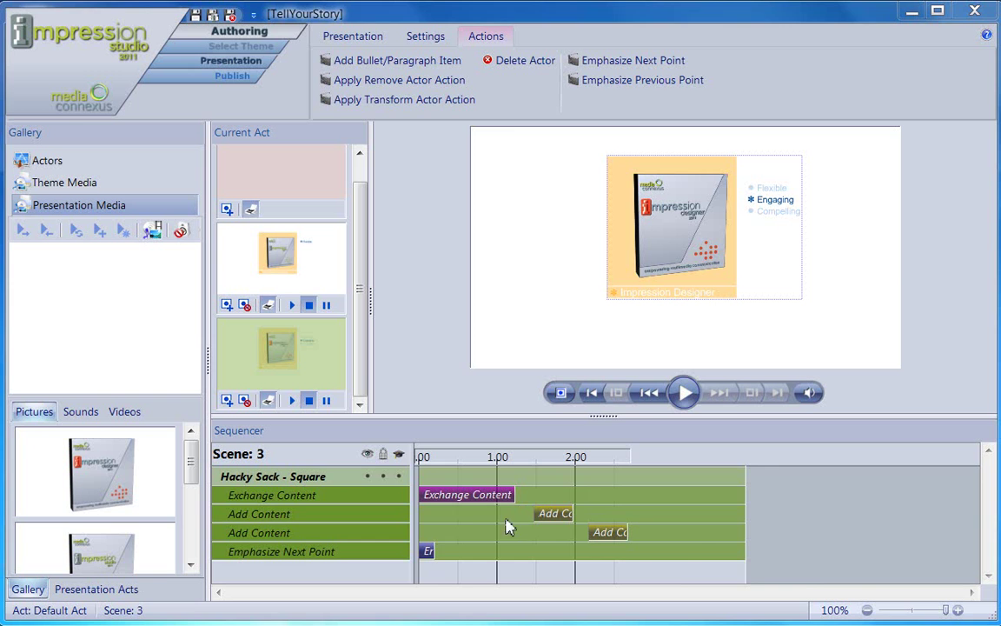
mouse_move(439, 552)
left_mouse_down()
mouse_move(477, 541)
mouse_move(657, 541)
mouse_move(653, 550)
mouse_move(553, 549)
left_mouse_up()
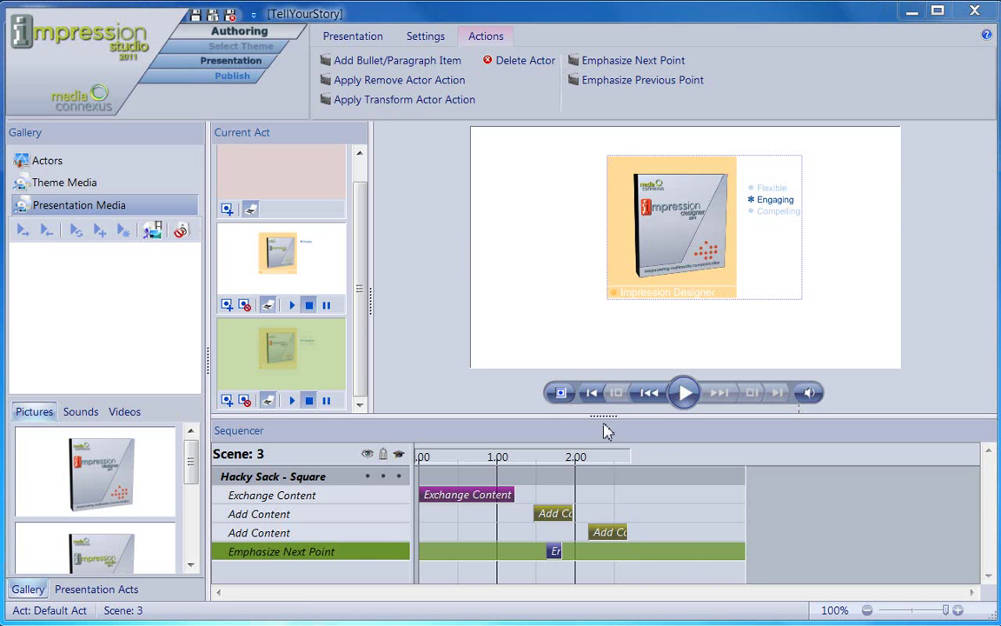
left_click_drag(603, 417, 607, 500)
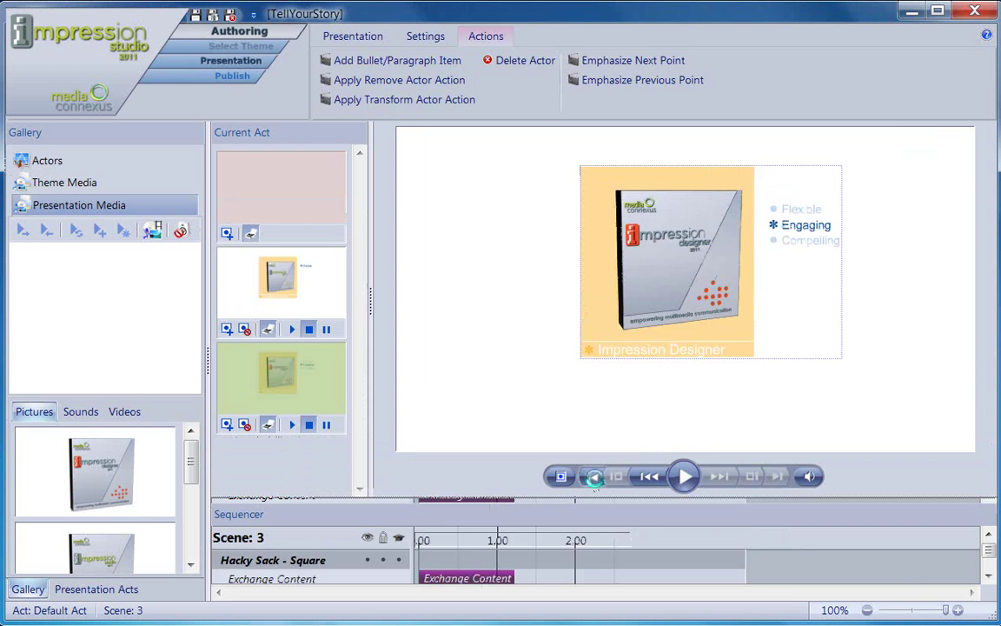
left_click(683, 476)
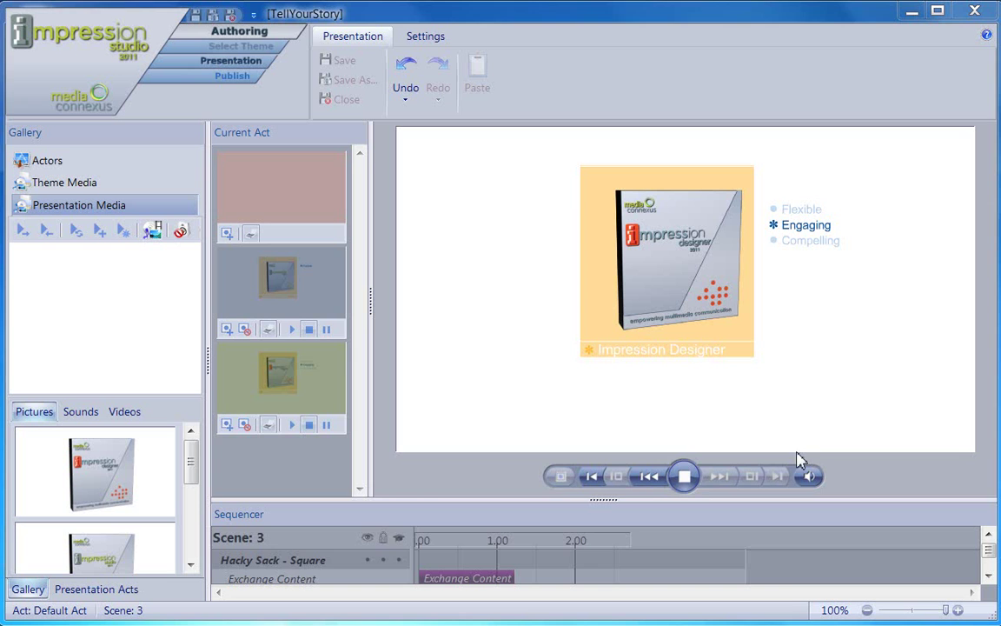
left_click(684, 476)
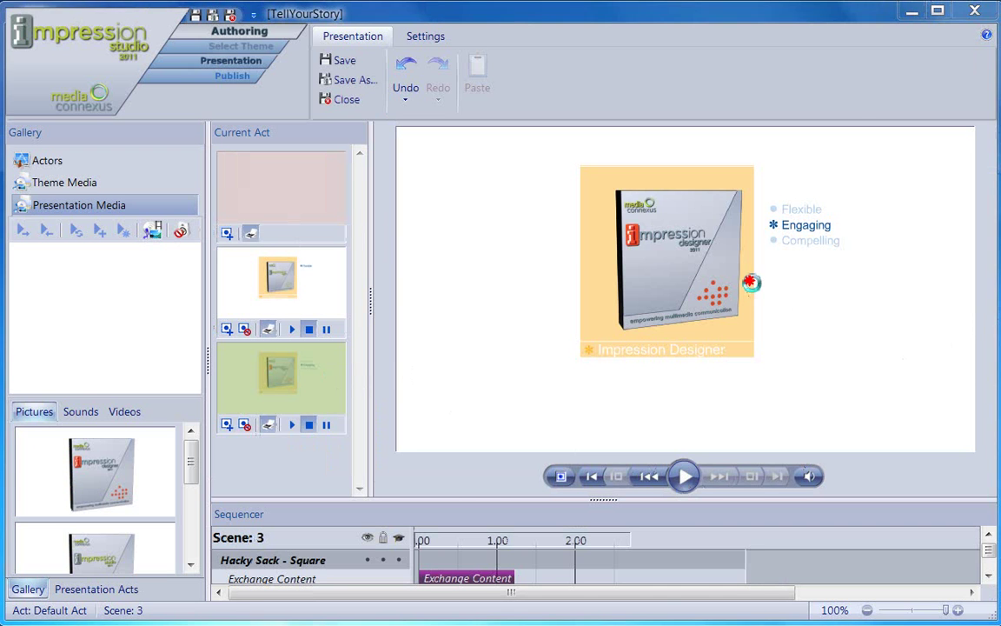
Add an Emphasize Previous Point action to the actor and place it at 2.78 sec
left_click(753, 280)
left_click(609, 36)
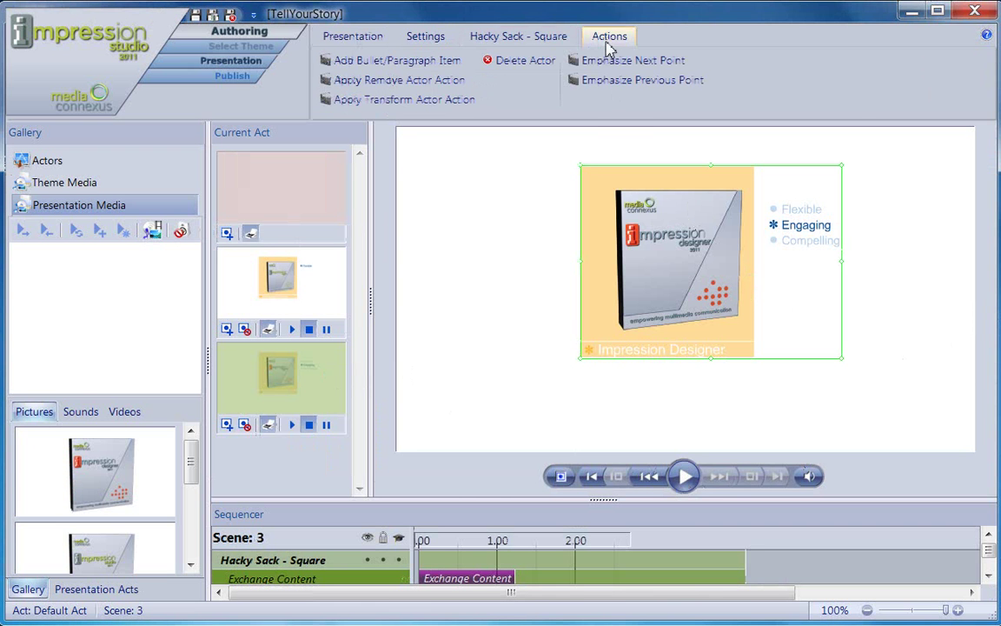
left_click(619, 80)
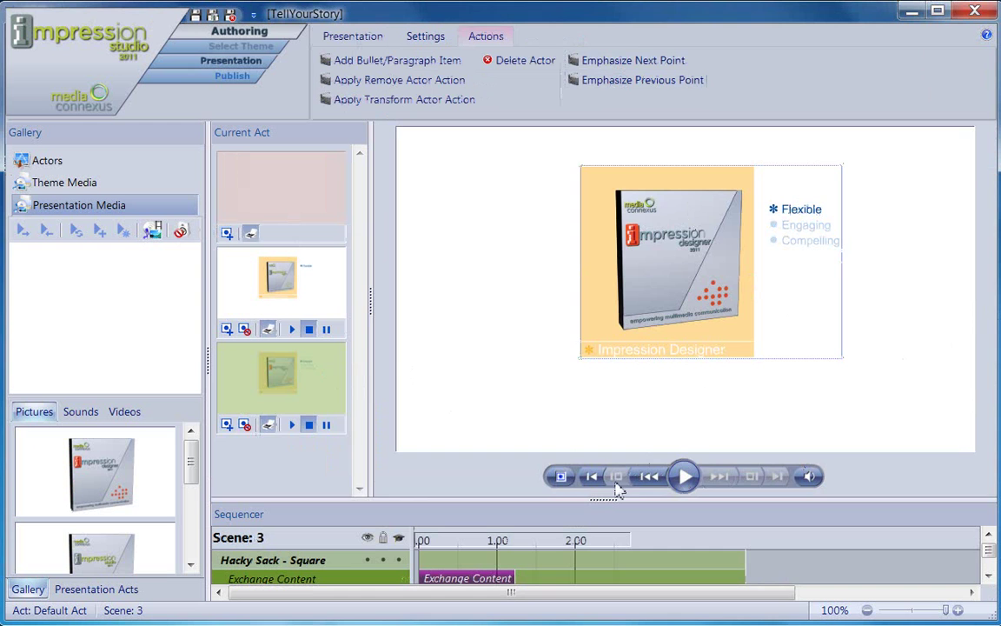
left_click_drag(604, 500, 606, 409)
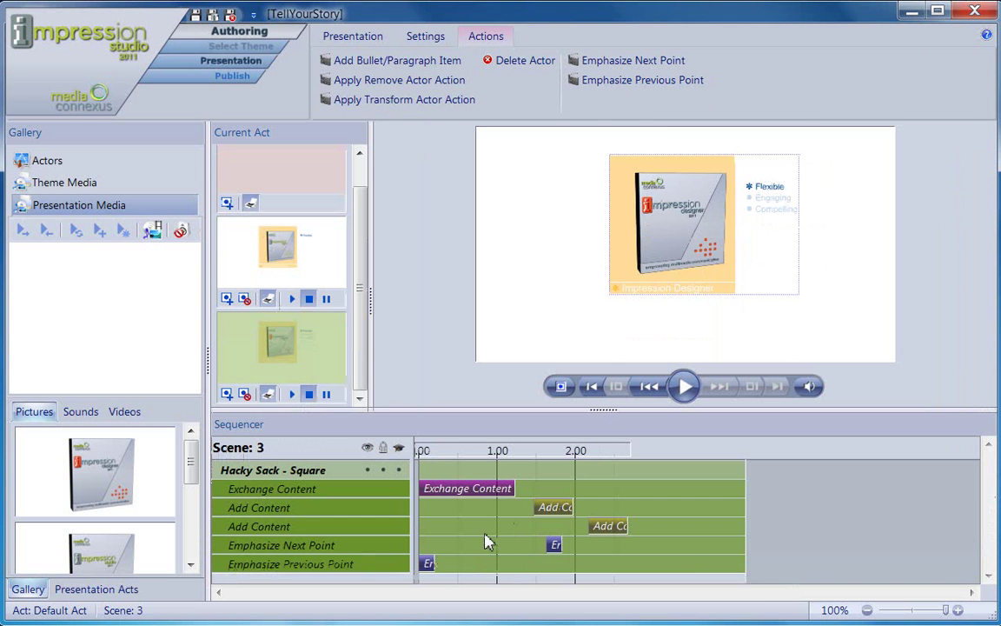
left_click_drag(428, 564, 648, 564)
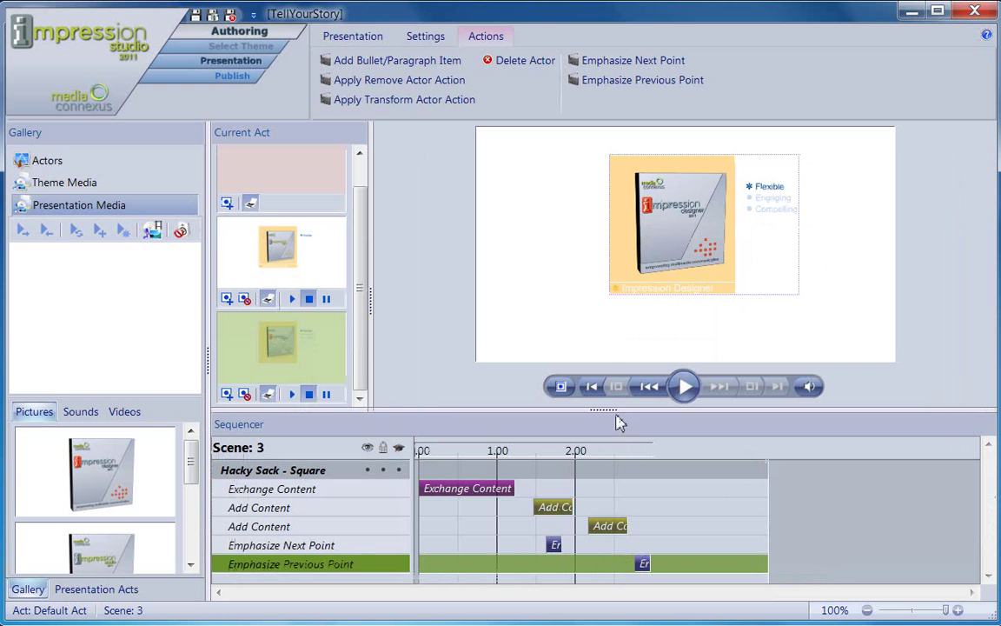
left_click_drag(612, 414, 604, 521)
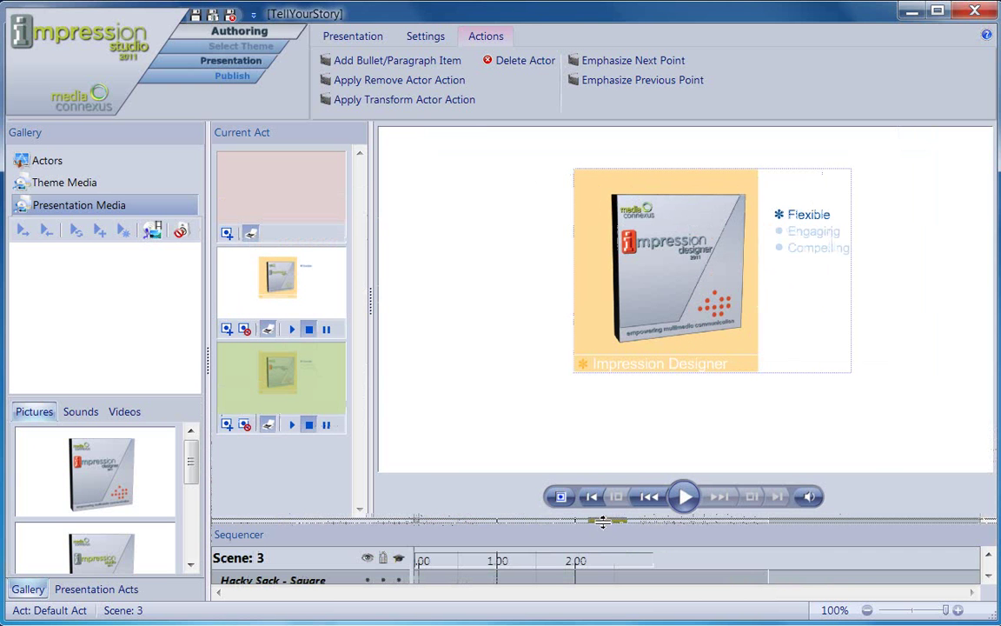
Play the presentation from Scene 3, then list the Actors in the Gallery
left_click(685, 499)
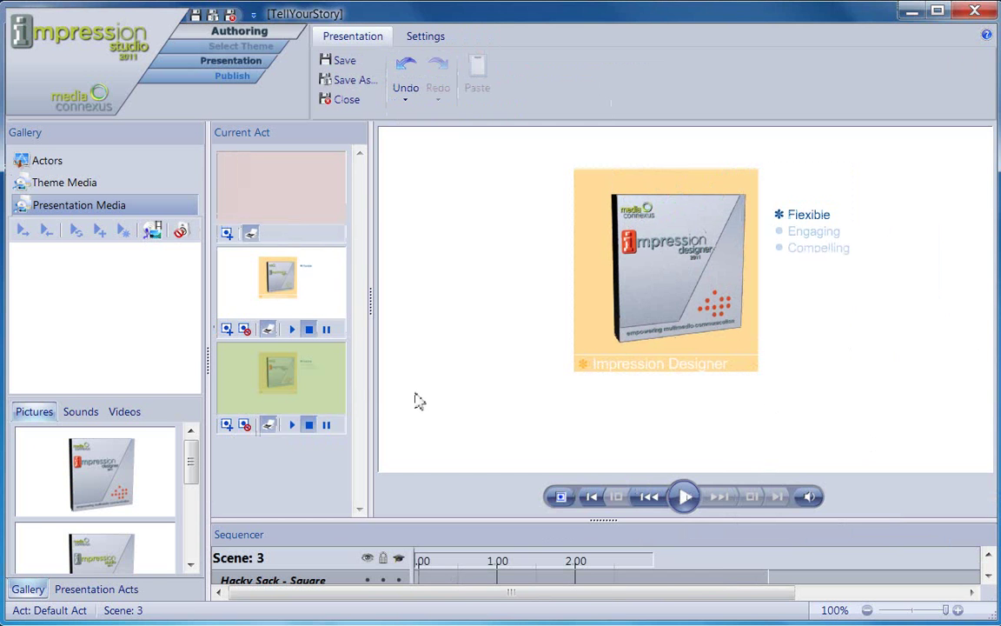
left_click(72, 166)
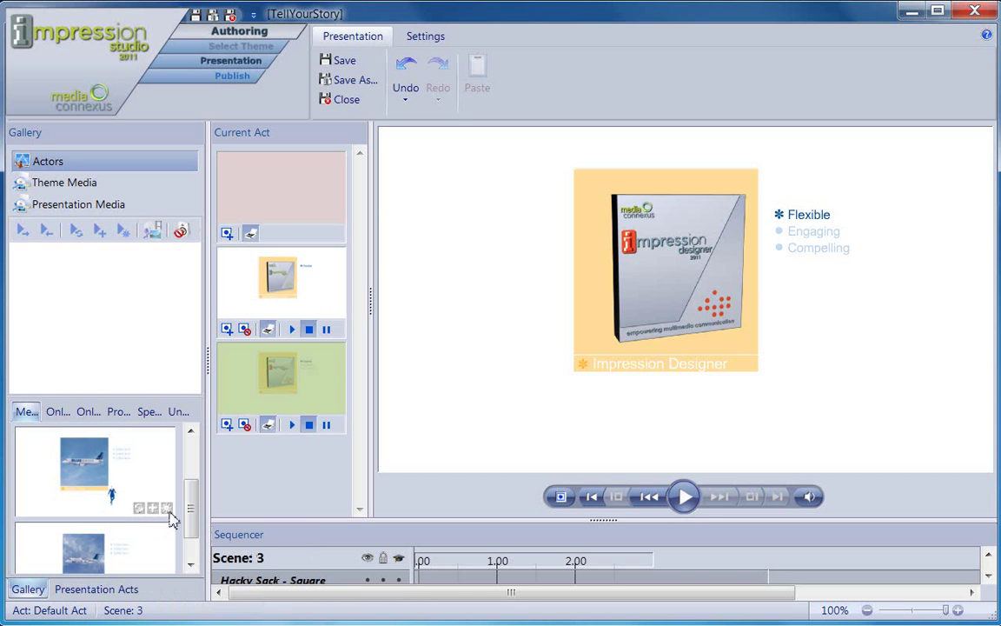
Preview the Hacky Sack - Square actor's Add Content and Emphasize Next Point actions
left_click(103, 478)
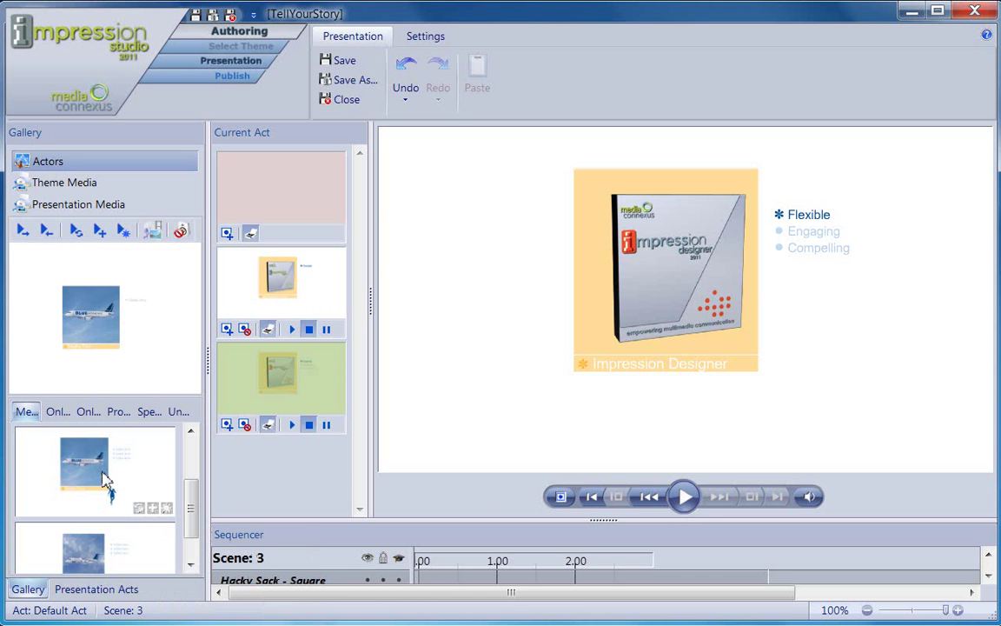
left_click(101, 242)
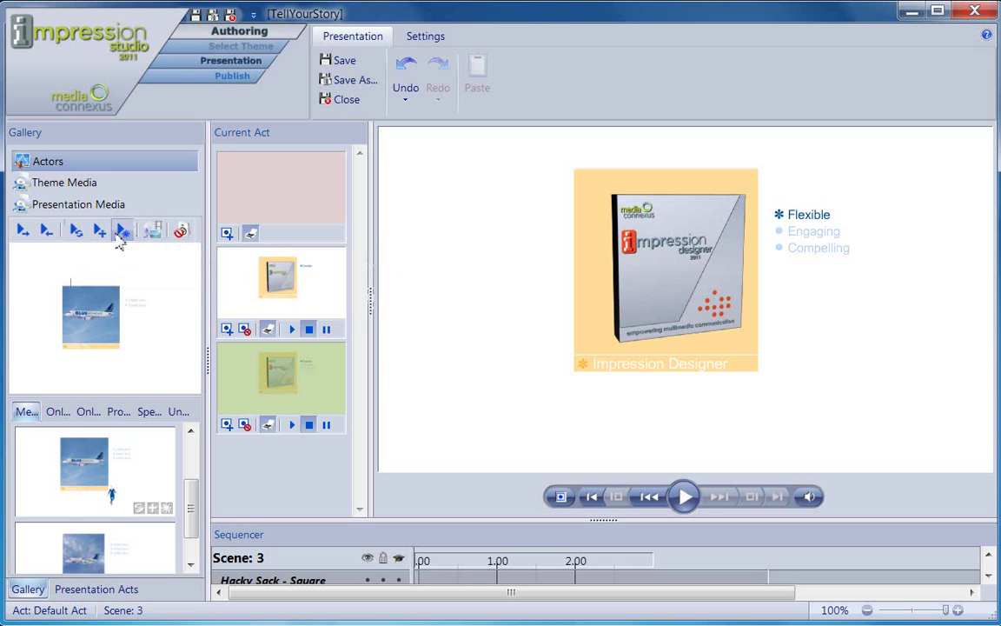
left_click(124, 236)
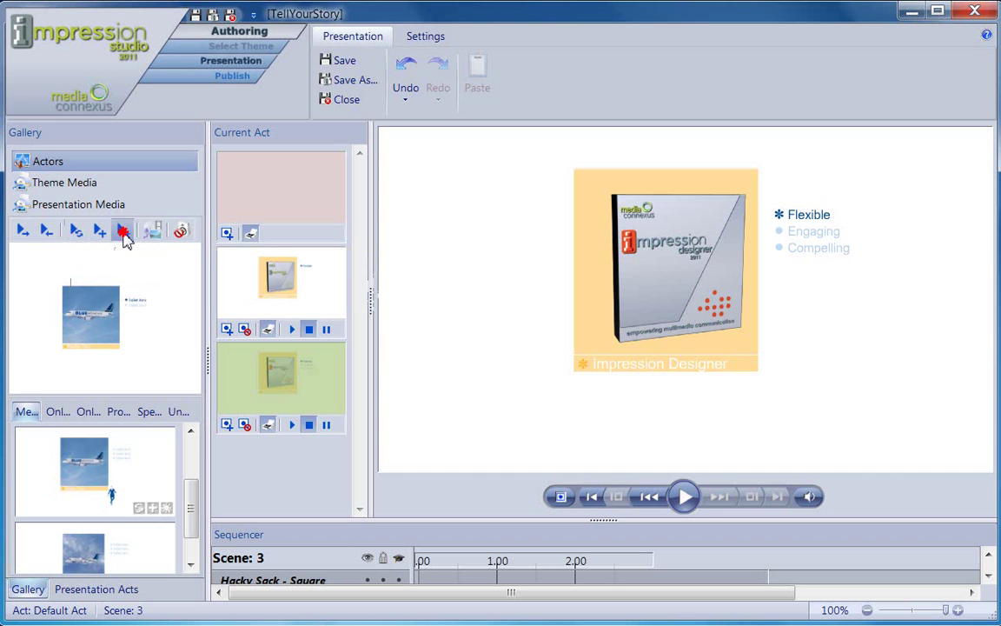